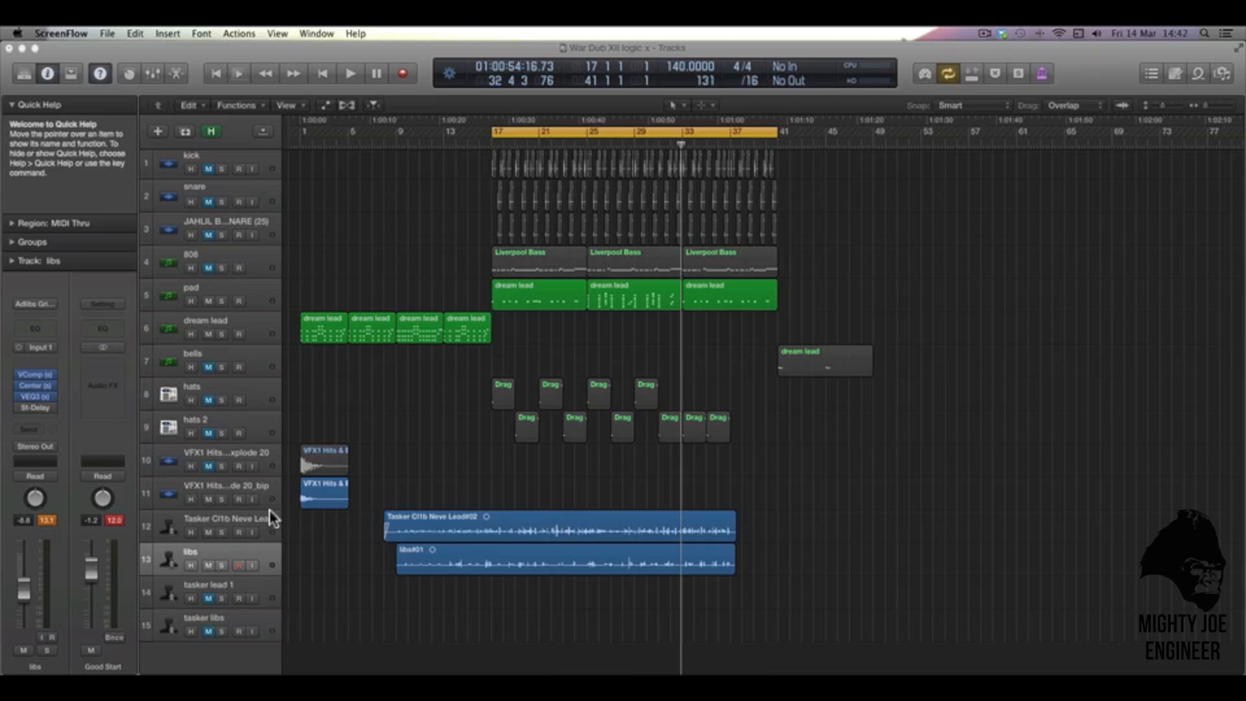
# - Remove the two unavailable plug-ins from the lead vocal on track 12, keeping VComp, Center and VEQ3 in its inserts
pyautogui.click(235, 519)
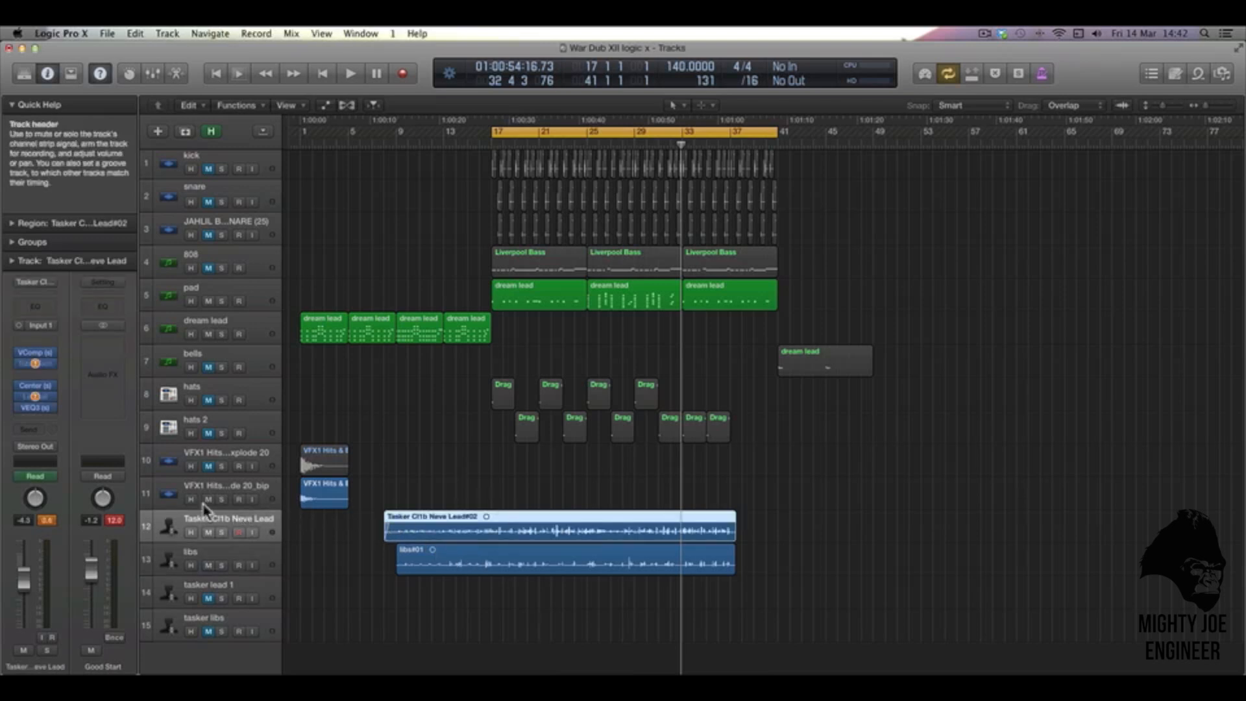
pyautogui.click(51, 363)
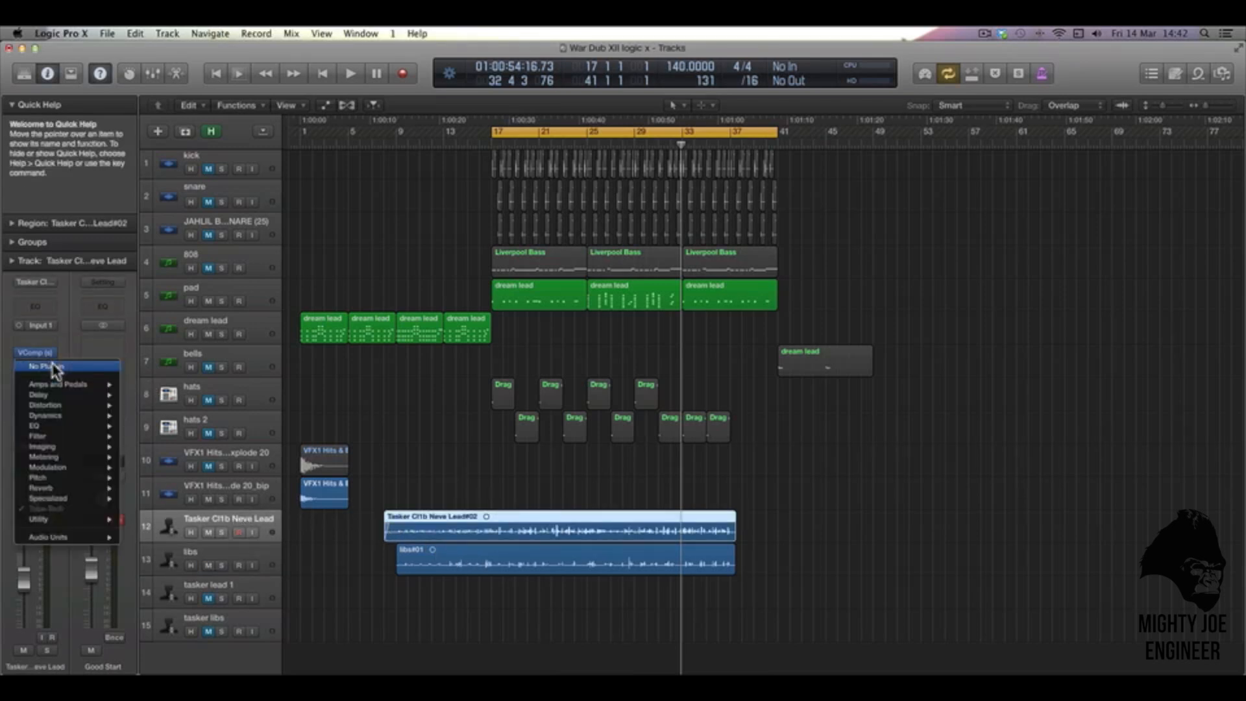
pyautogui.click(55, 367)
pyautogui.click(51, 396)
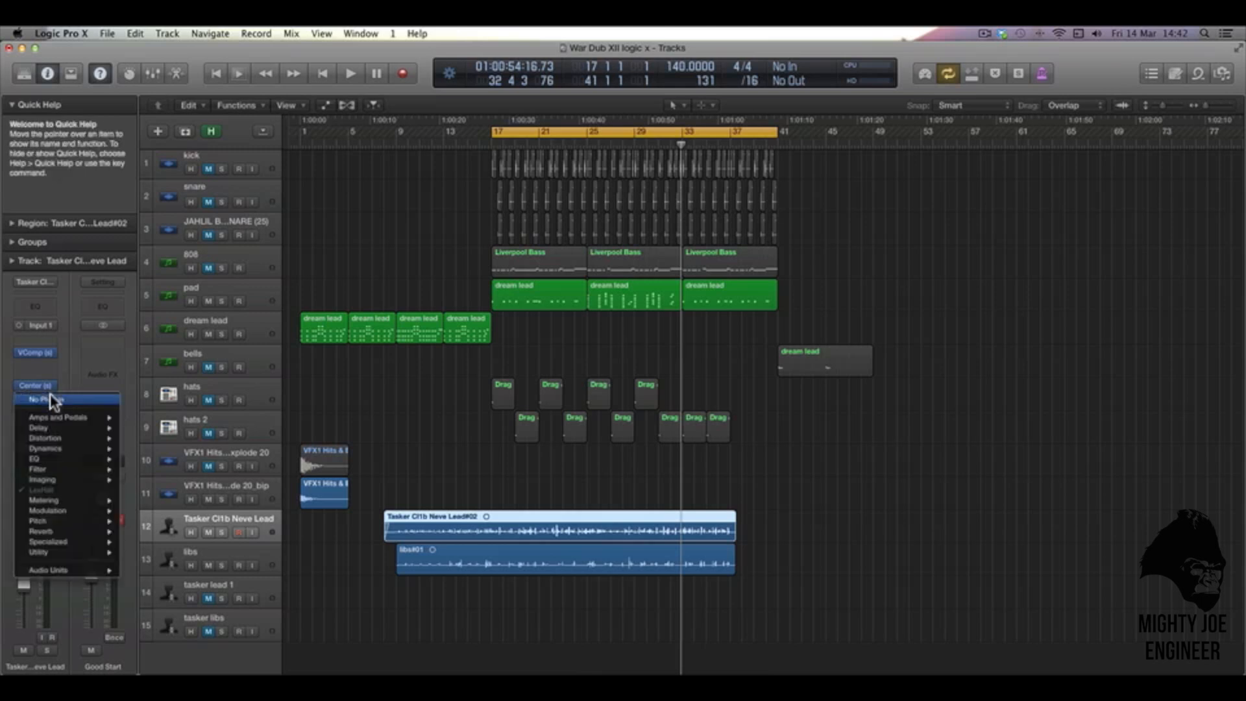
pyautogui.click(53, 400)
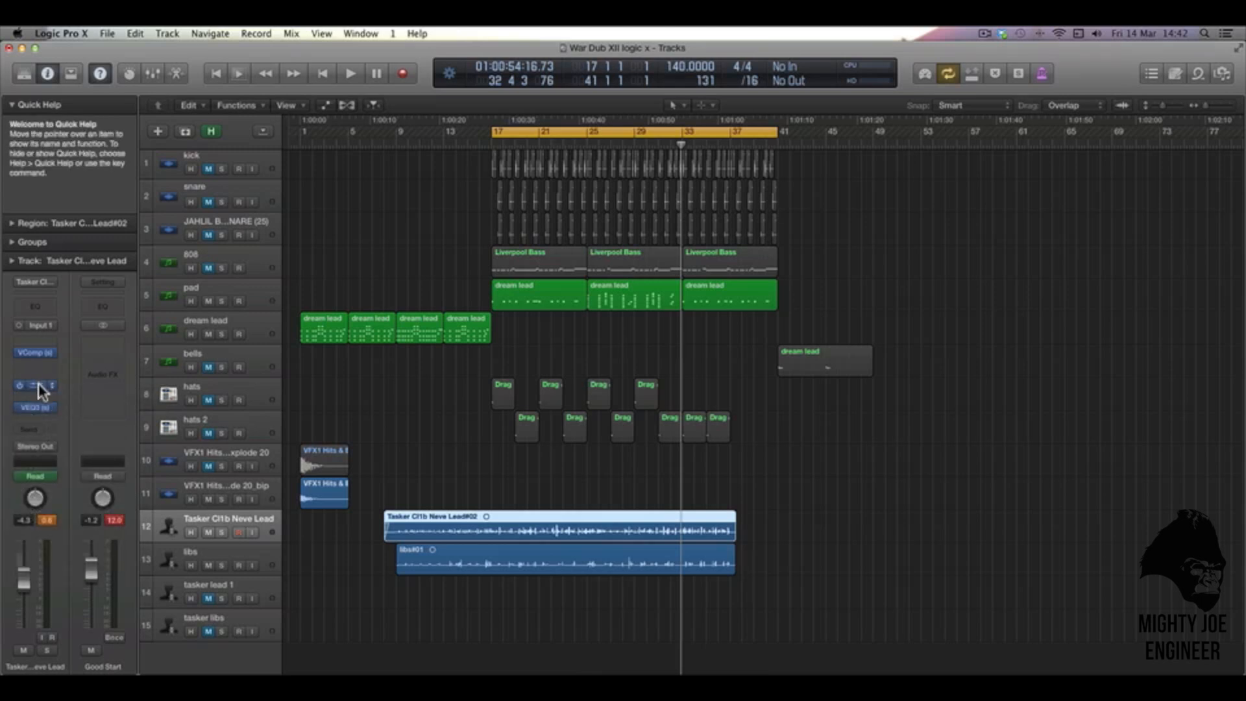
pyautogui.moveTo(38, 361)
pyautogui.mouseDown()
pyautogui.moveTo(37, 342)
pyautogui.moveTo(40, 357)
pyautogui.mouseUp()
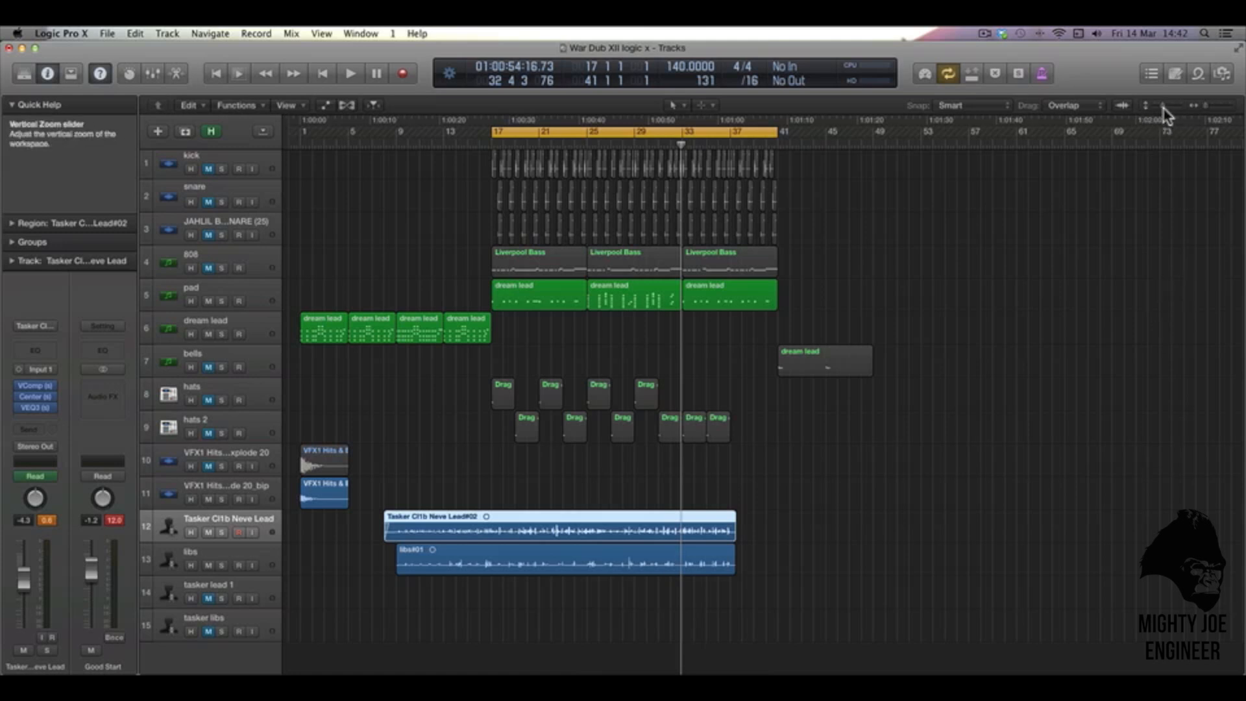
# - Open the VComp plug-in on the lead vocal track and place its window clear of the vocal regions and track headers
pyautogui.moveTo(1163, 108); pyautogui.dragTo(1167, 108)
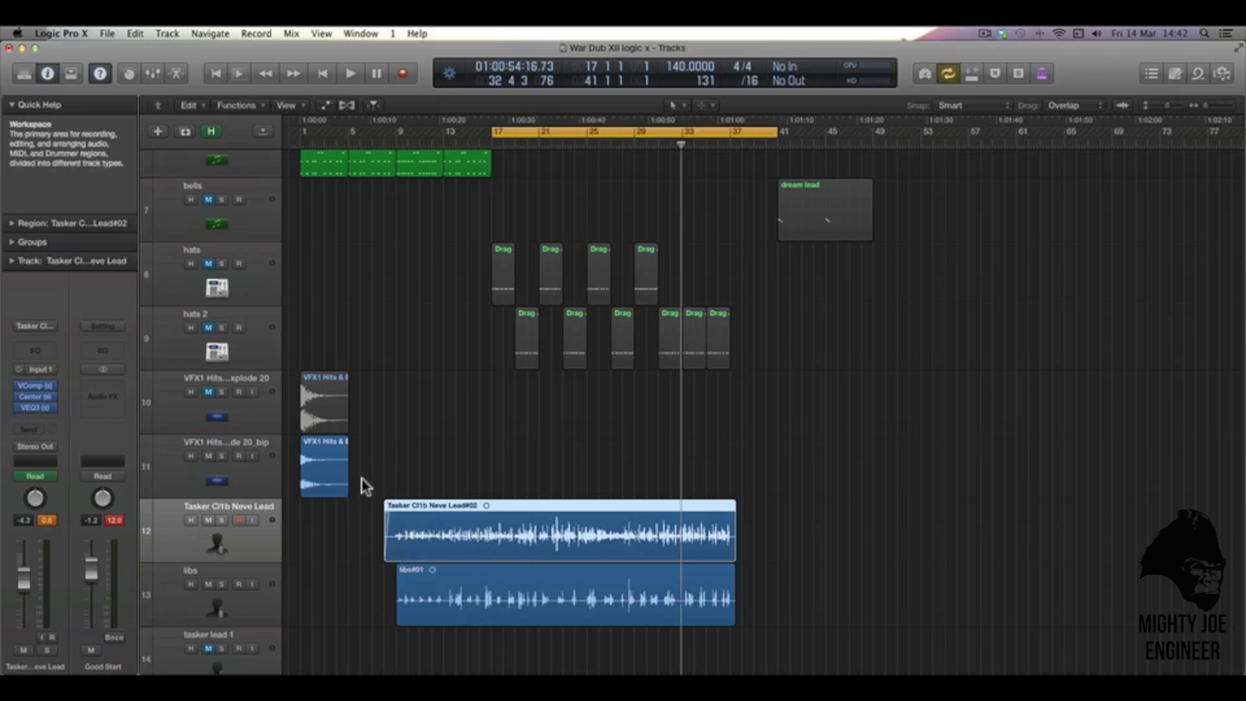
pyautogui.click(31, 387)
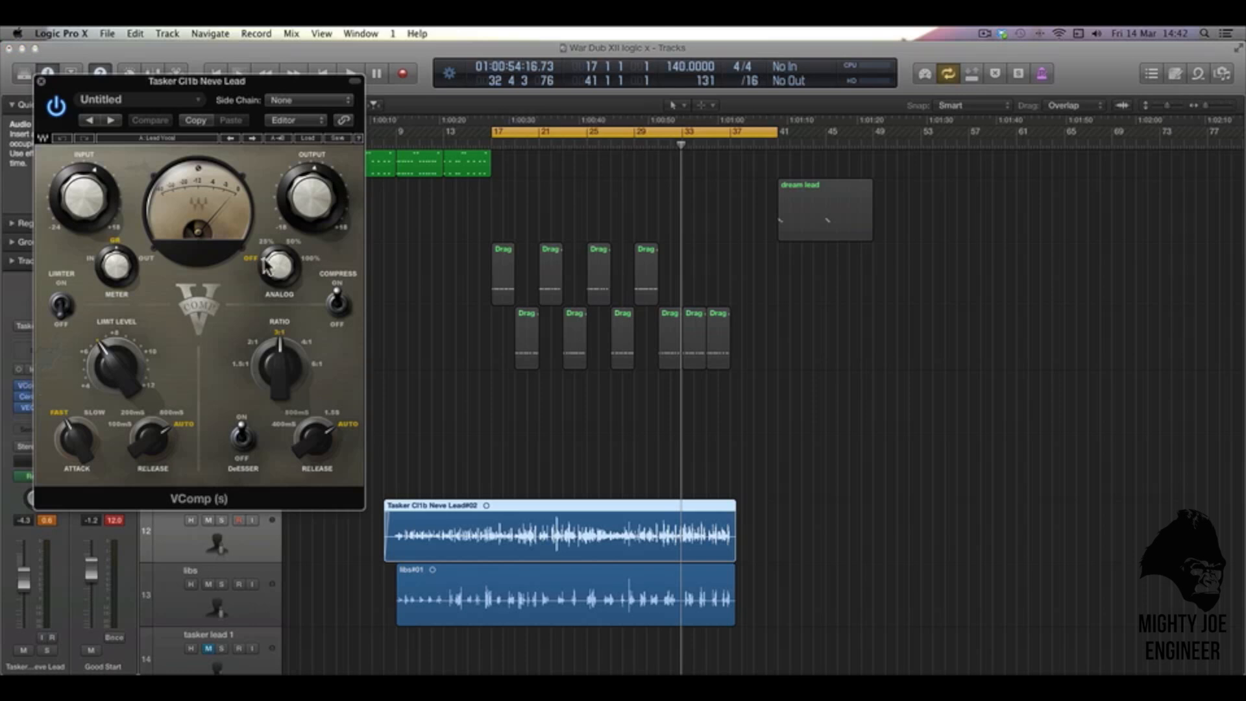
pyautogui.moveTo(190, 84); pyautogui.dragTo(202, 188)
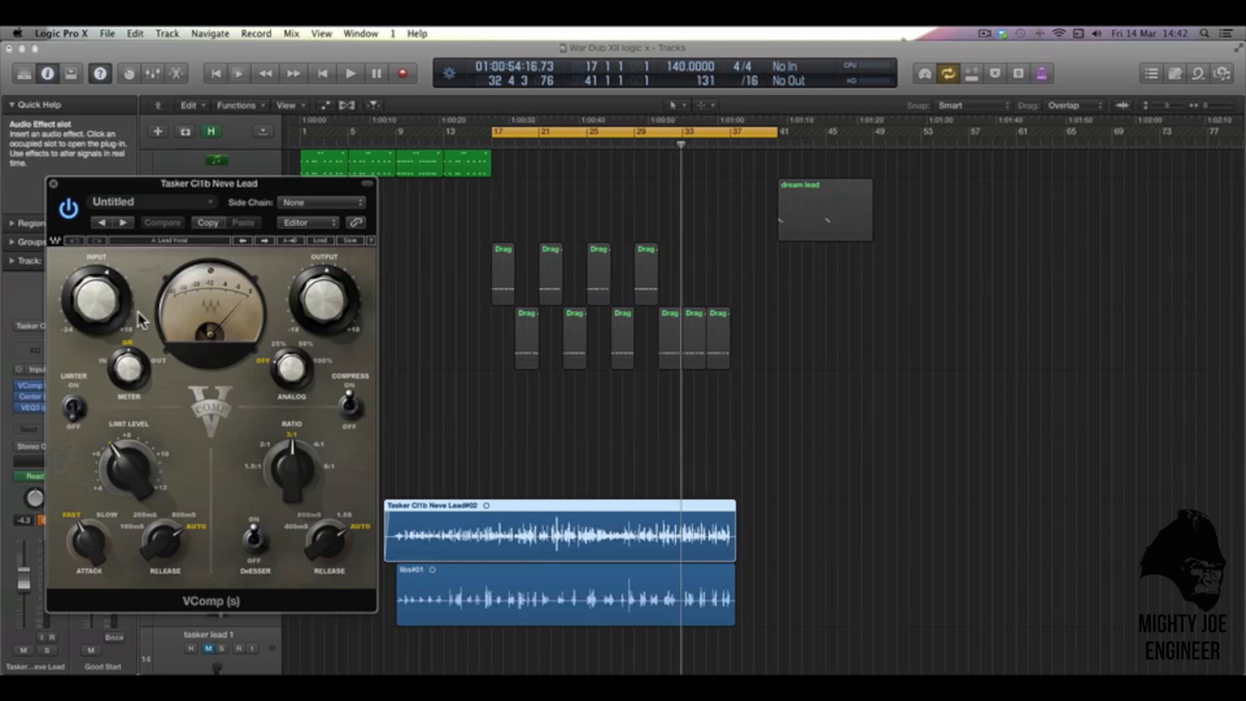
pyautogui.moveTo(130, 184); pyautogui.dragTo(889, 186)
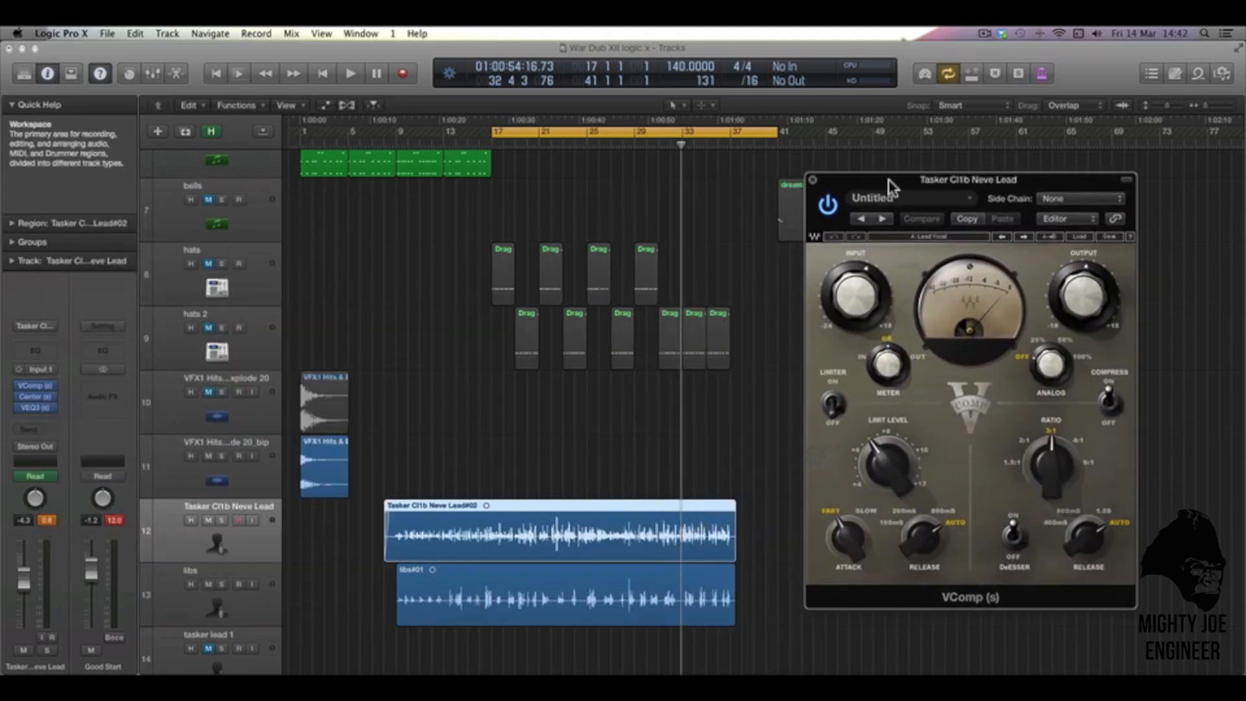
# - Deselect the lead vocal region and play the cycled section to hear the vocals with VComp active
pyautogui.click(477, 488)
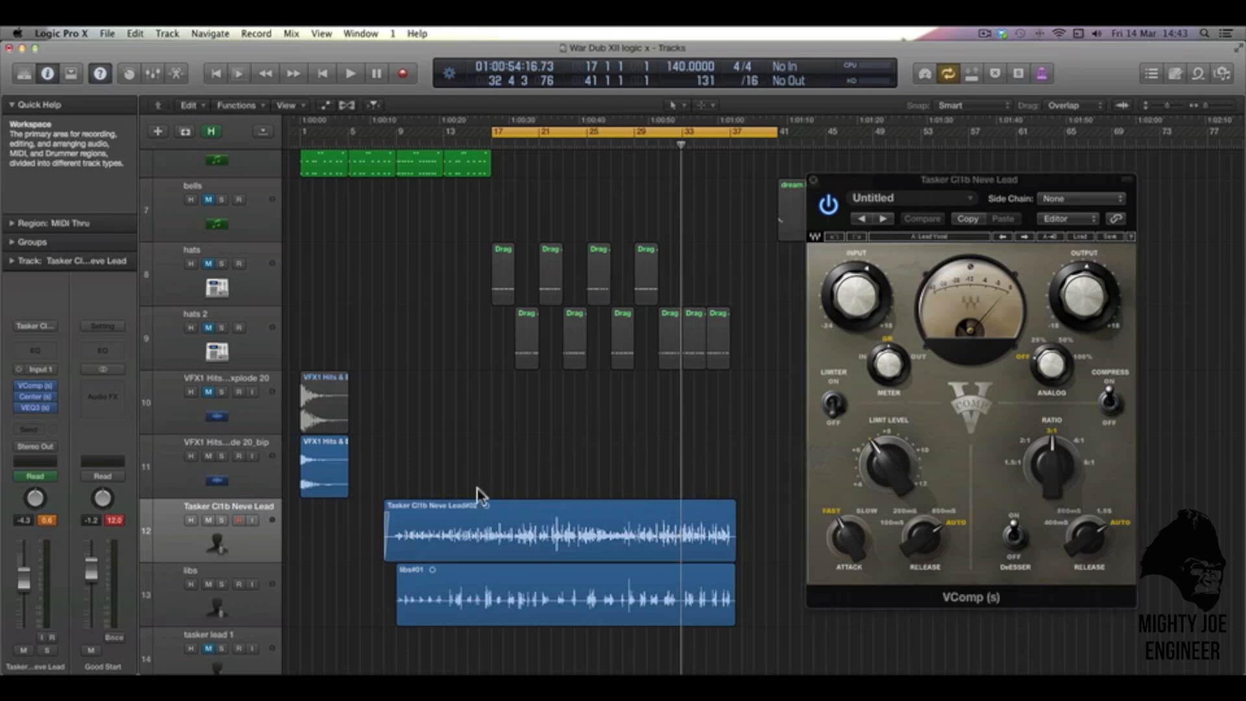
pyautogui.press('space')
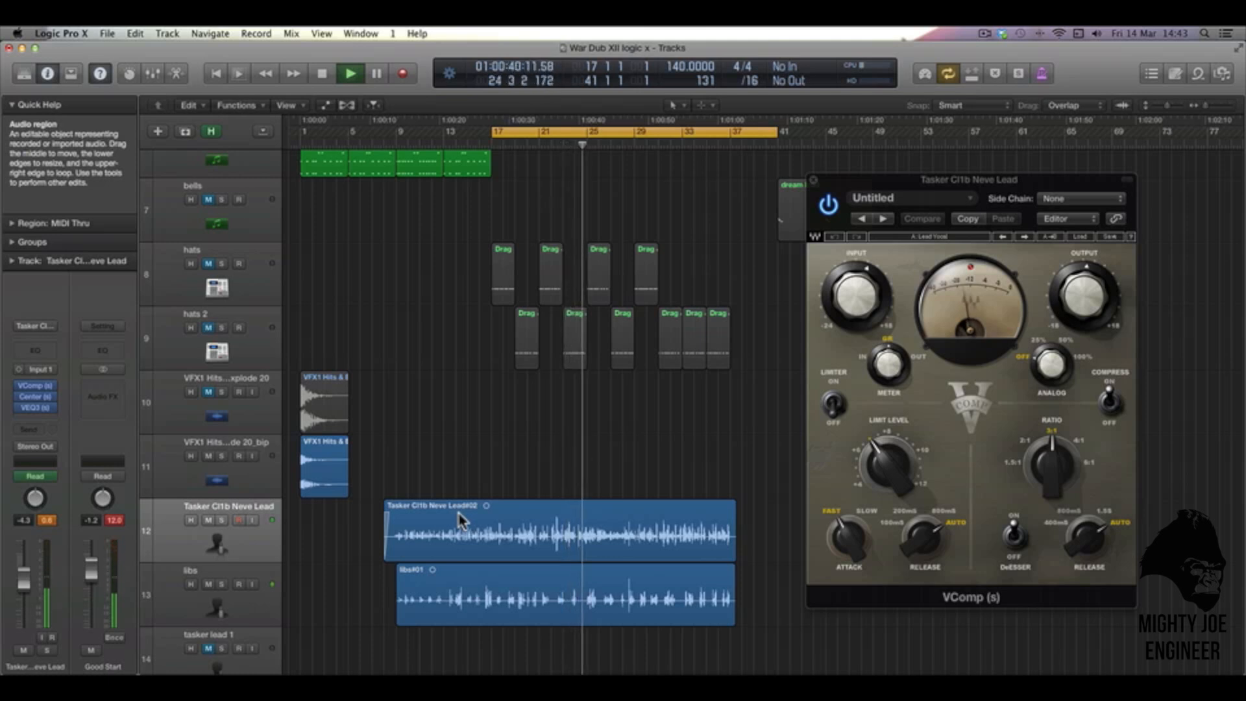
pyautogui.press('space')
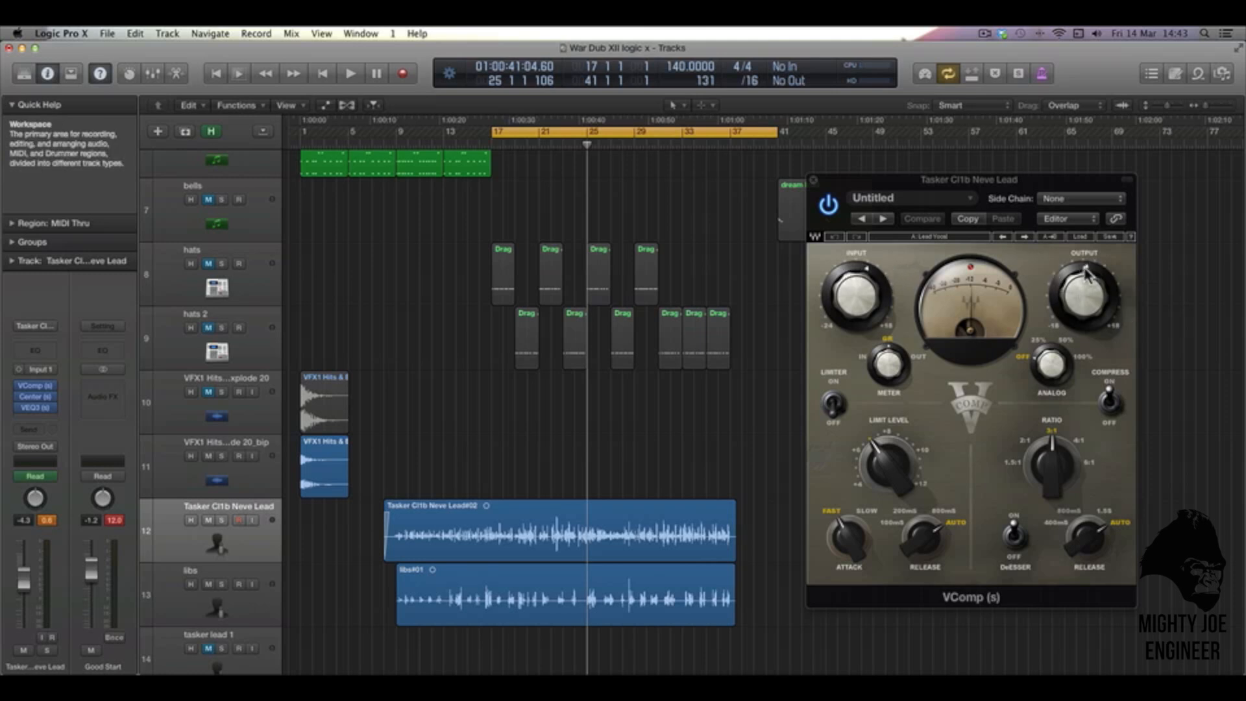
# - Bypass VComp on the lead vocal and briefly play the cycled section to hear the uncompressed sound
pyautogui.click(830, 204)
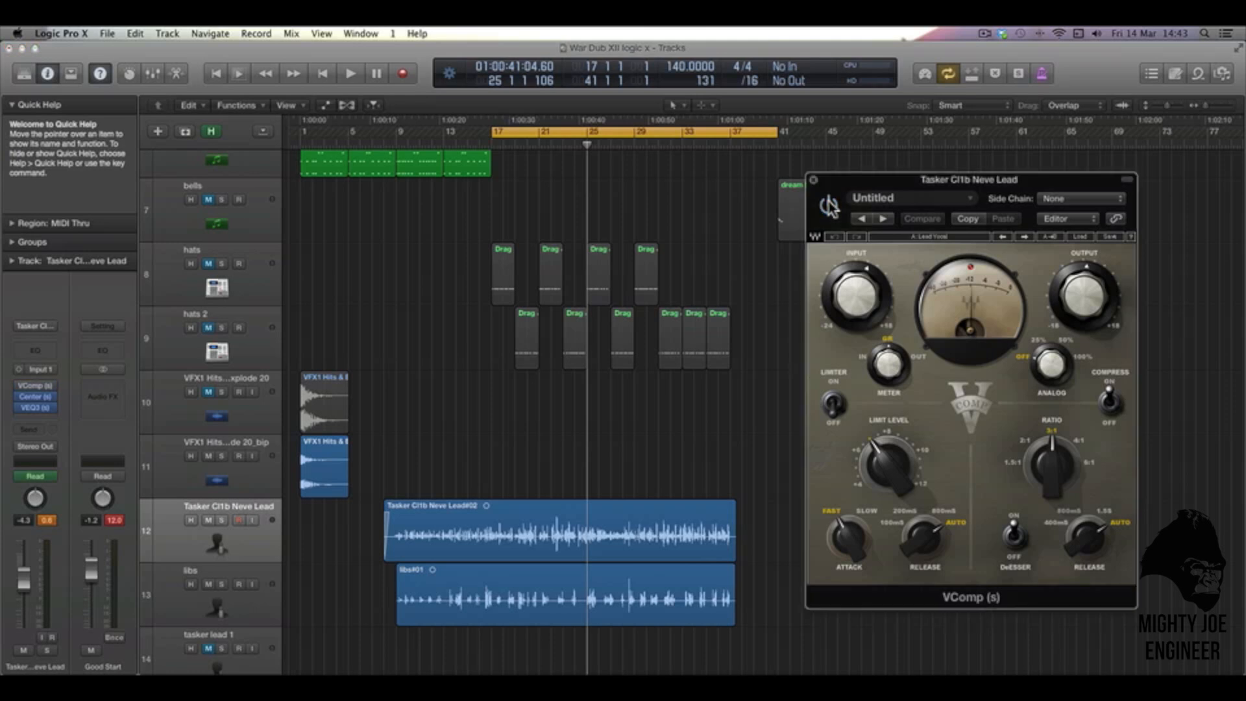
pyautogui.press('space')
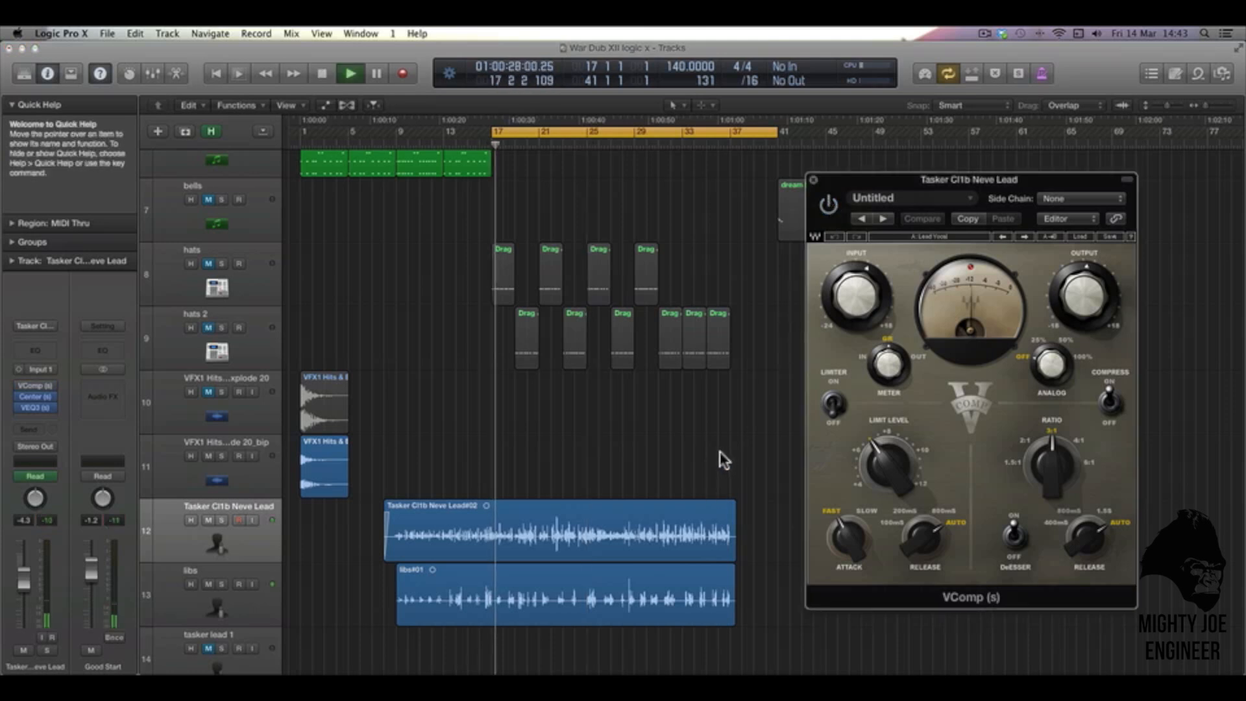
pyautogui.press('space')
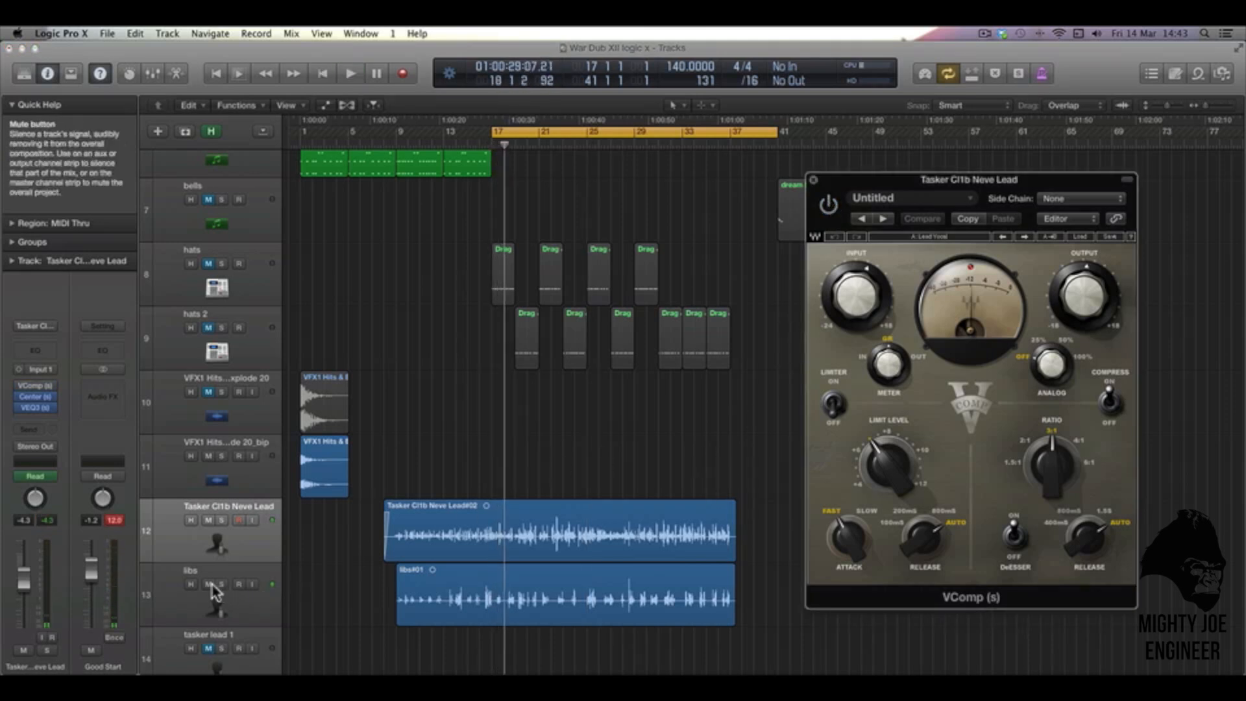
# - Mute the libs track and play the lead vocal on its own with VComp bypassed
pyautogui.click(209, 583)
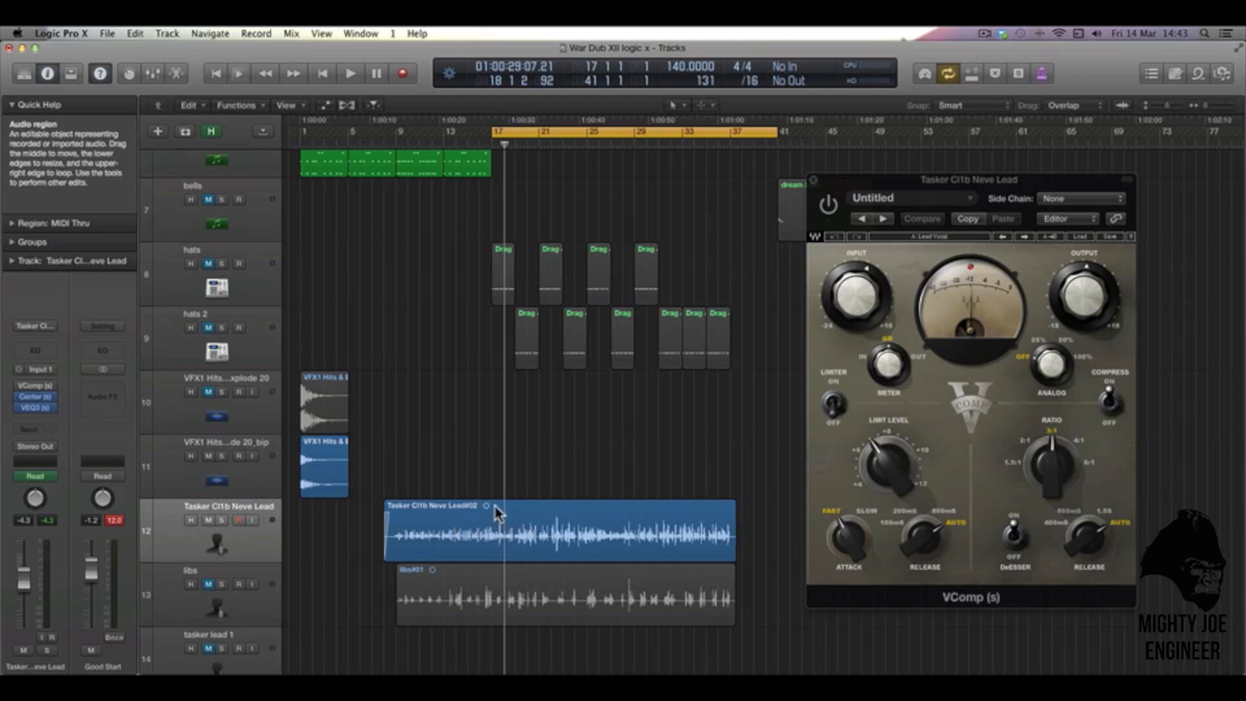
pyautogui.press('space')
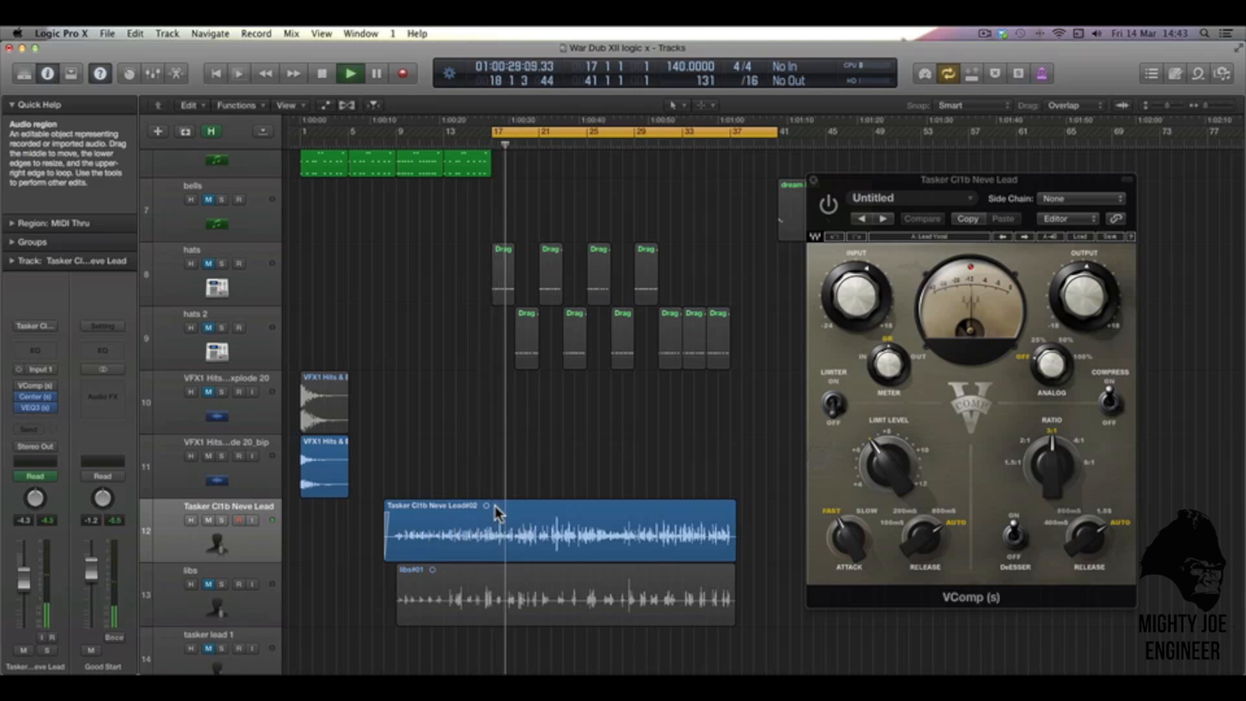
pyautogui.press('space')
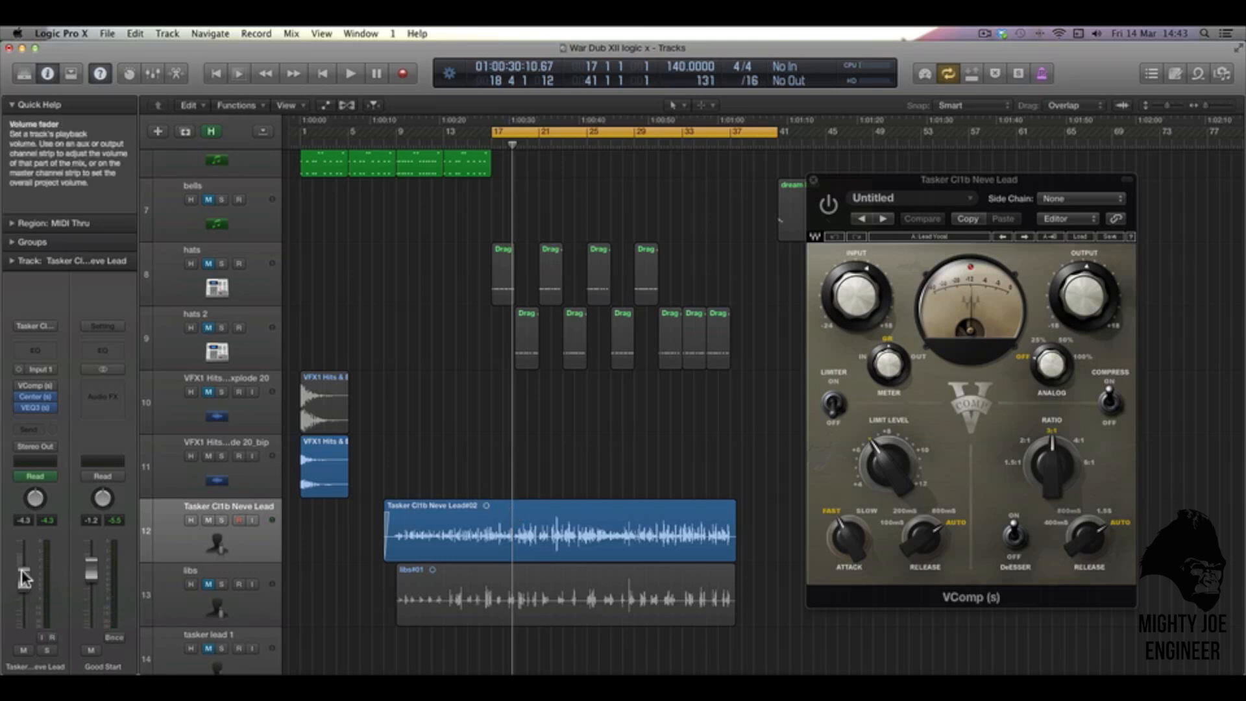
# - Switch VComp back on and play the lead vocal again to compare the compressed sound
pyautogui.click(829, 206)
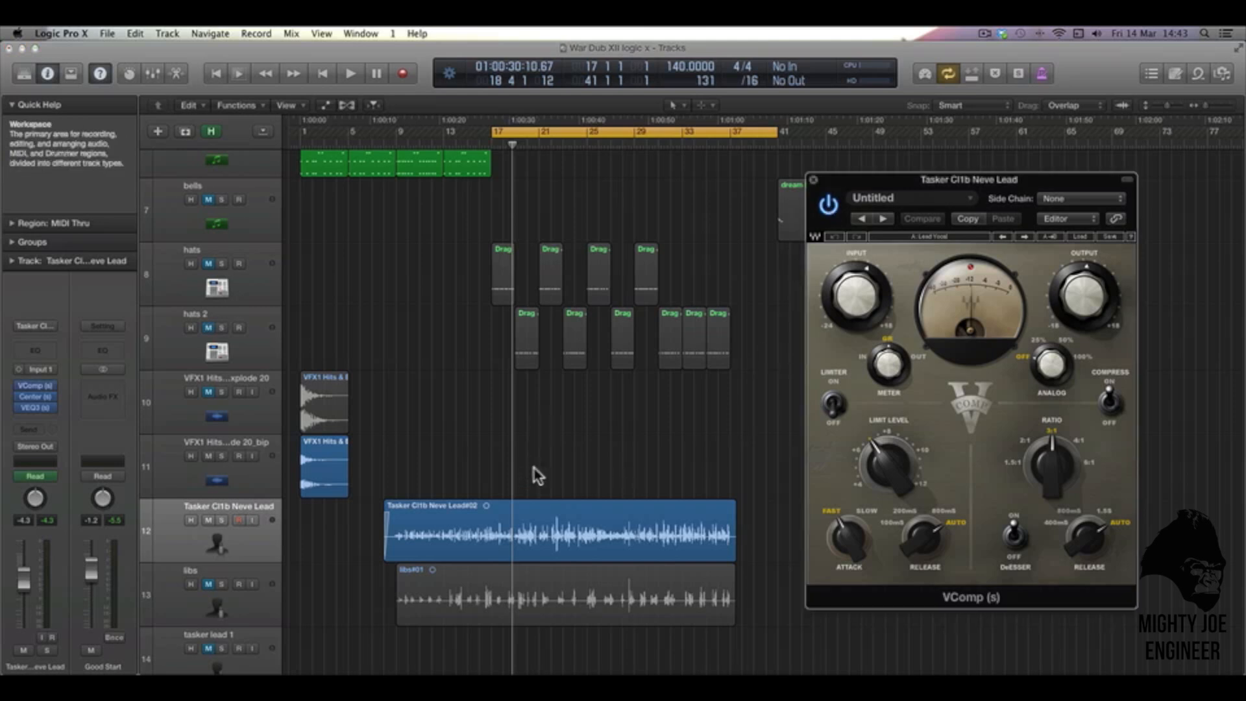
pyautogui.press('space')
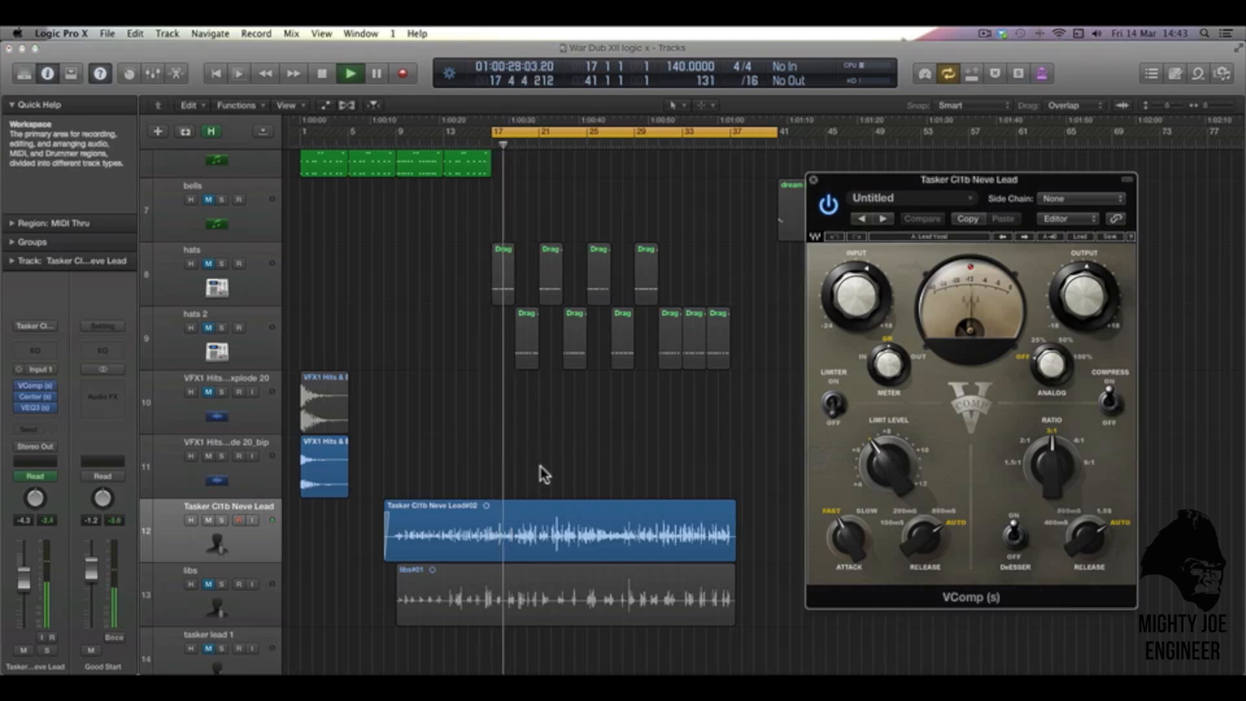
pyautogui.press('space')
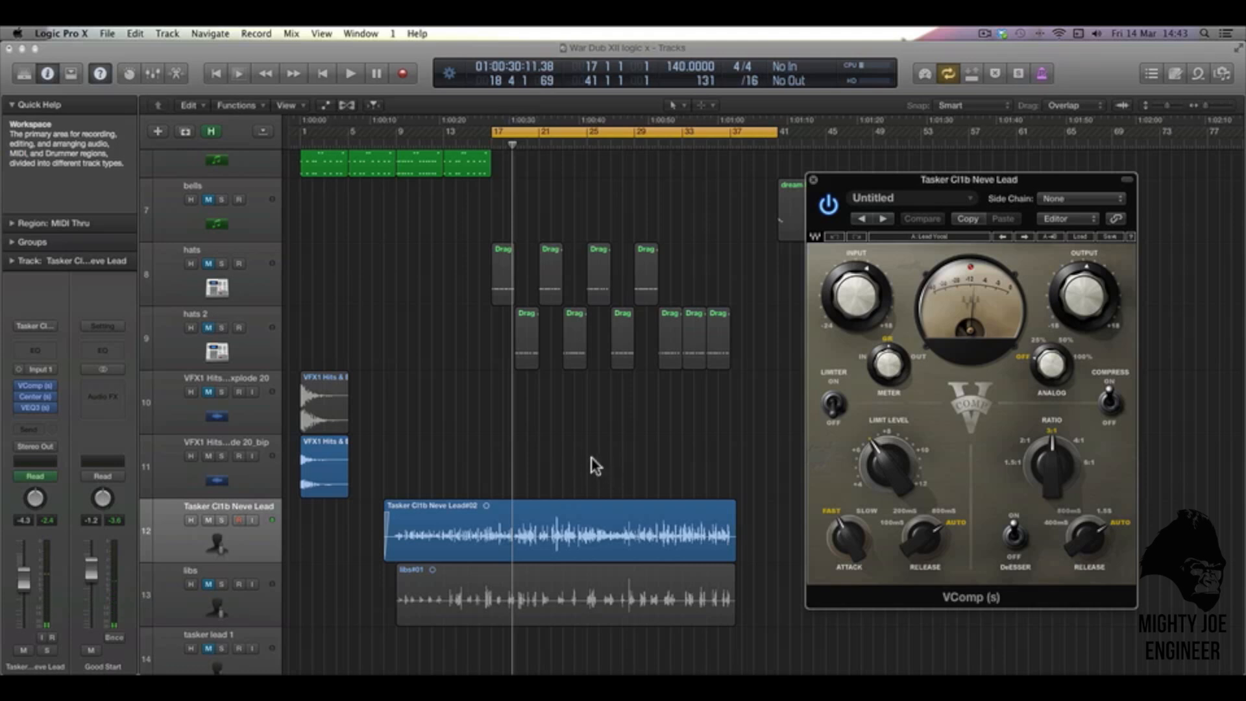
# - Open the Center plug-in on the lead vocal track, reposition its window beside VComp and examine its Center fader
pyautogui.click(40, 395)
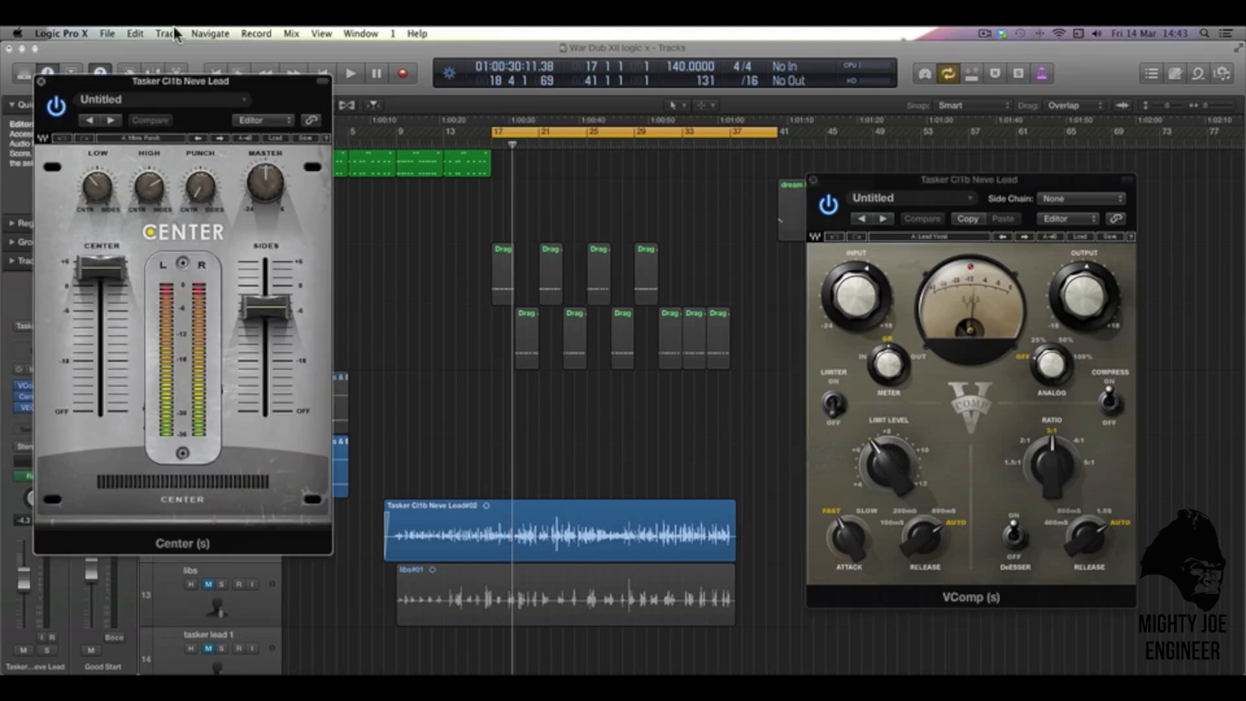
pyautogui.moveTo(170, 84); pyautogui.dragTo(251, 146)
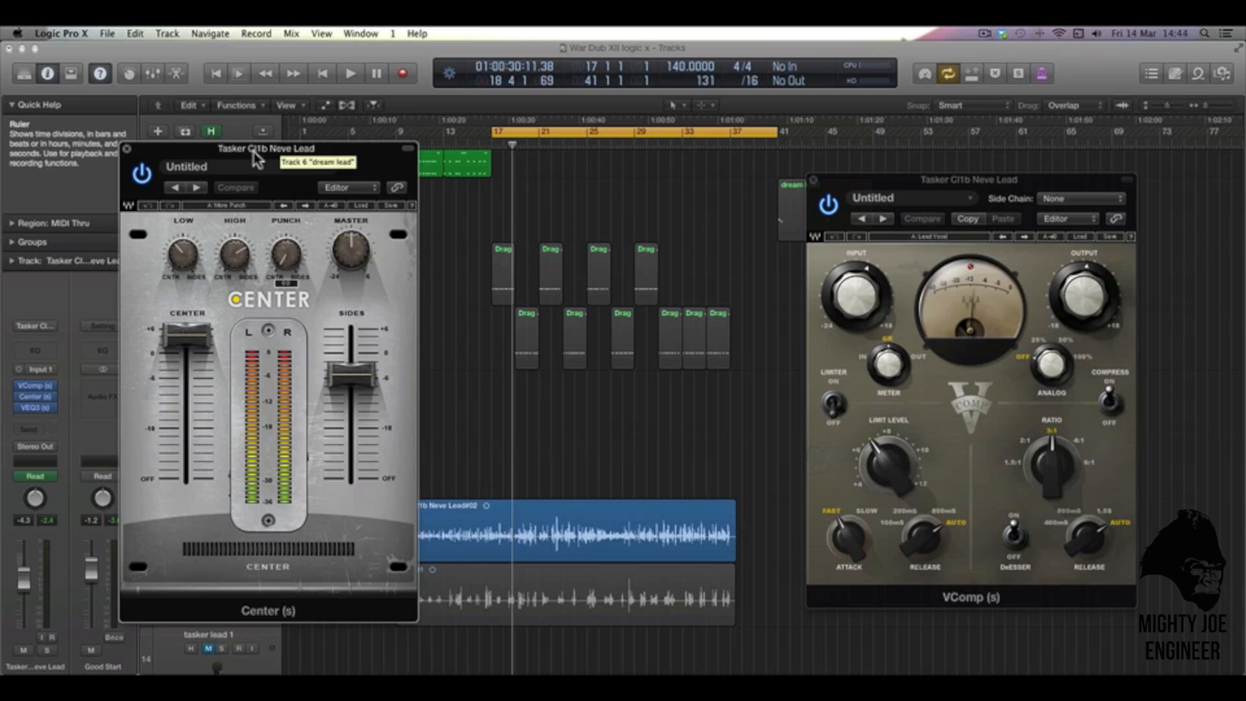
pyautogui.moveTo(255, 149); pyautogui.dragTo(417, 164)
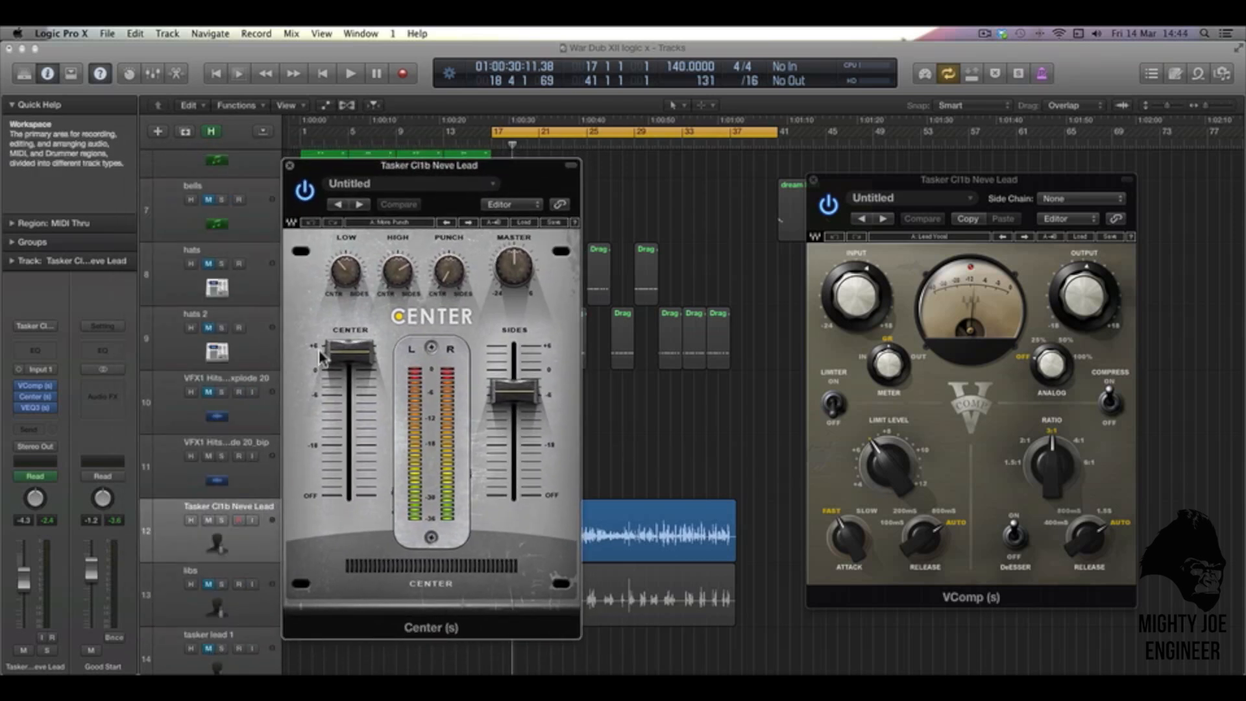
pyautogui.moveTo(350, 167); pyautogui.dragTo(191, 191)
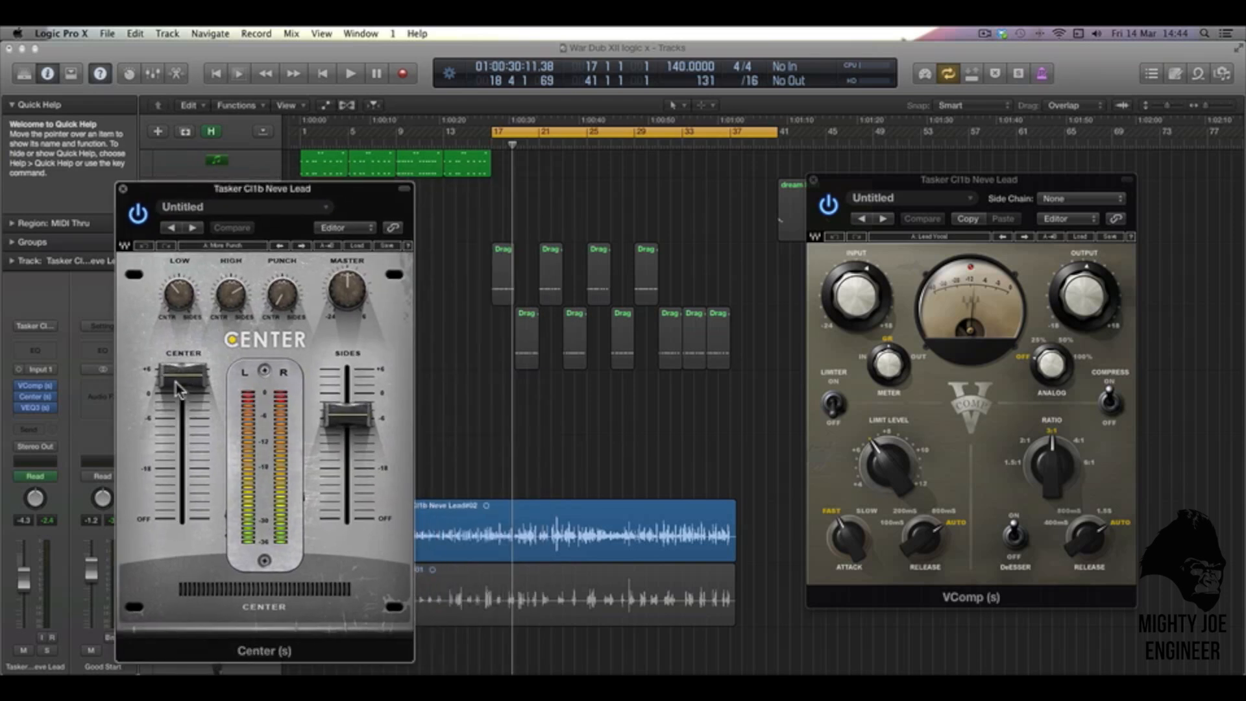
pyautogui.moveTo(177, 376)
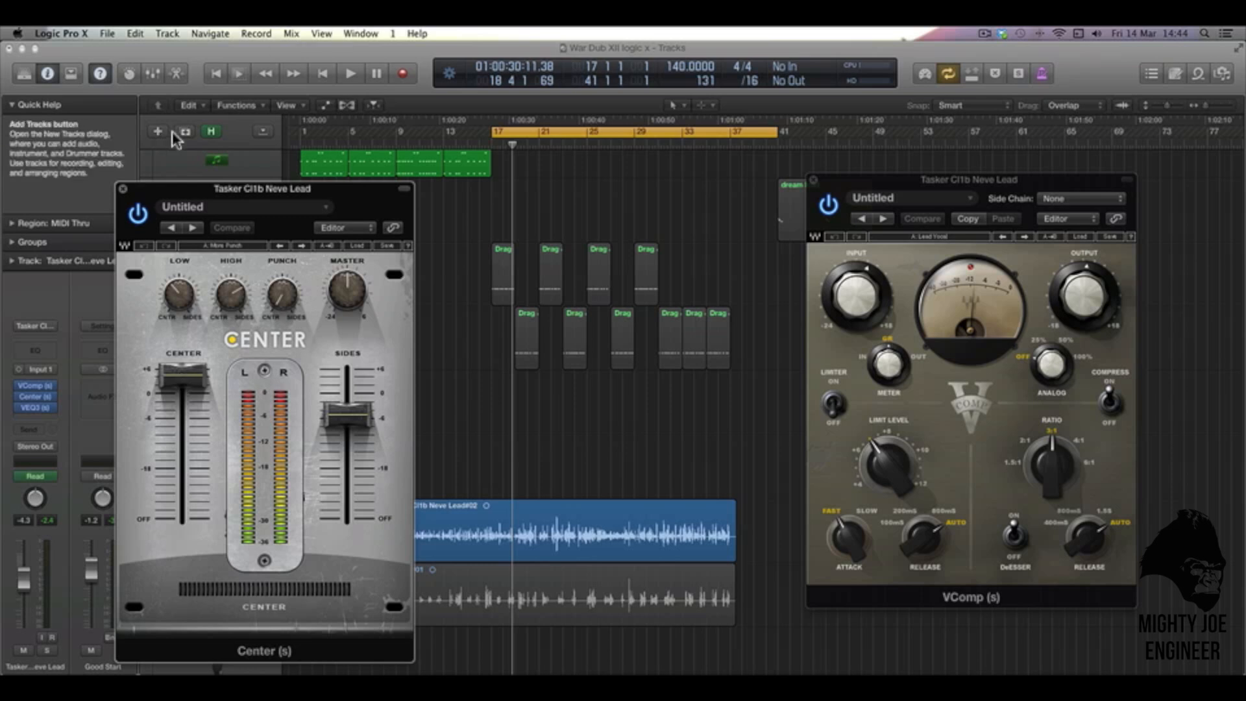
pyautogui.moveTo(317, 186); pyautogui.dragTo(535, 163)
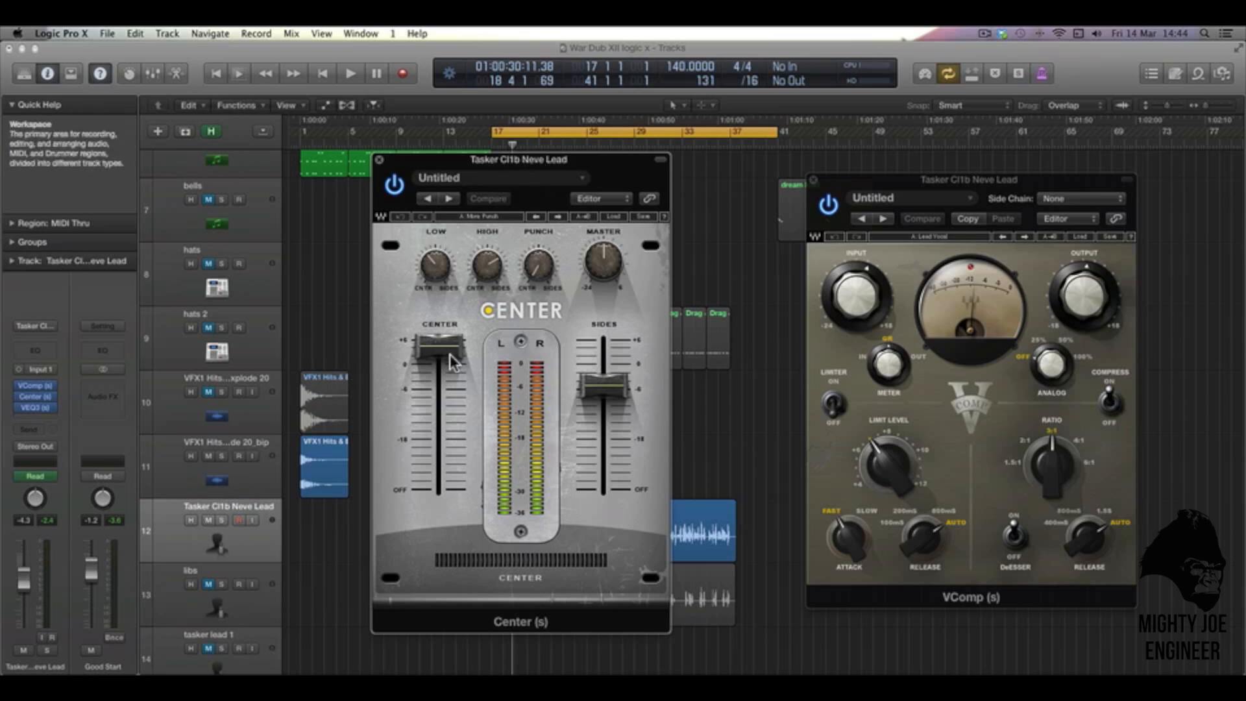
pyautogui.moveTo(446, 341)
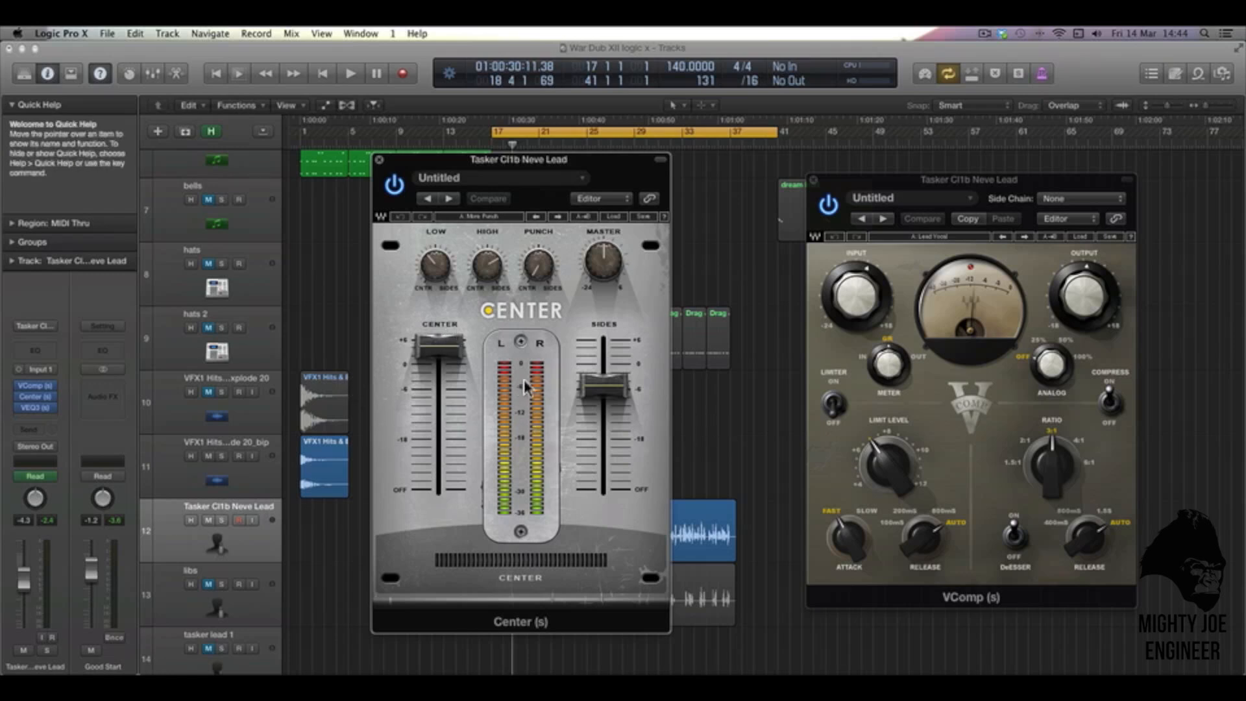
# - Bypass the Center plug-in, move its window off the vocal regions and play the lead vocal without it
pyautogui.click(394, 185)
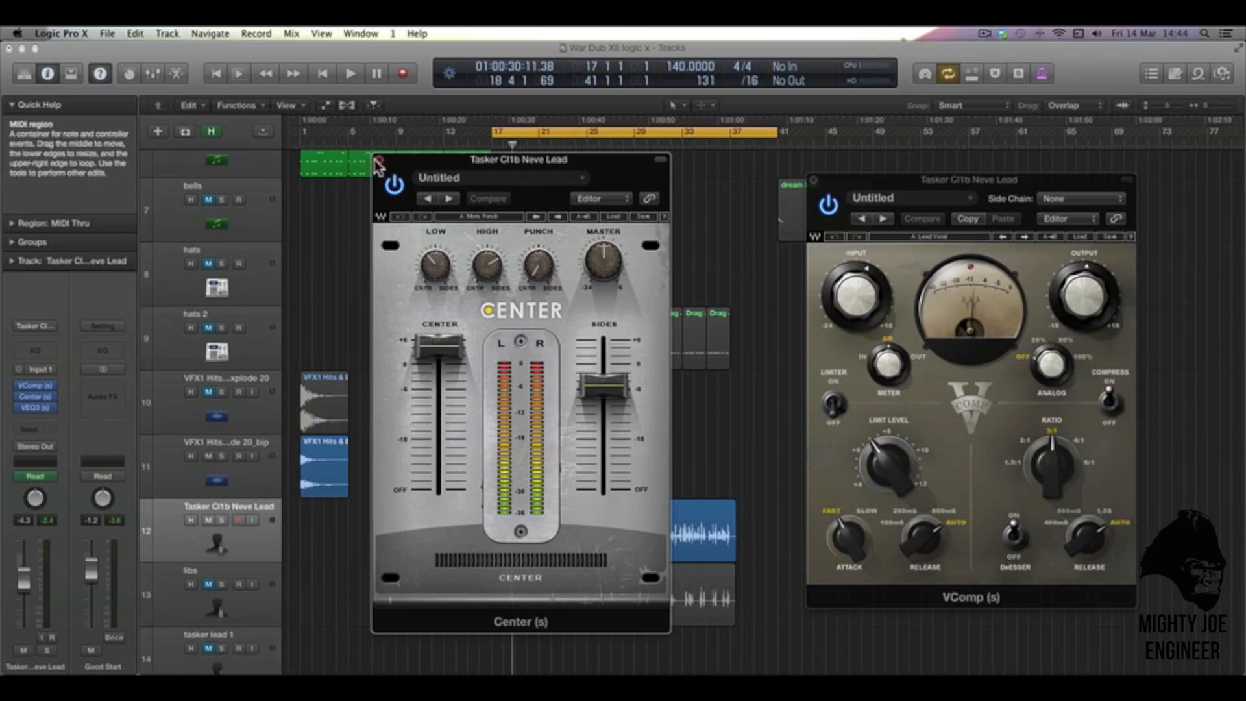
pyautogui.moveTo(407, 164); pyautogui.dragTo(830, 159)
pyautogui.press('space')
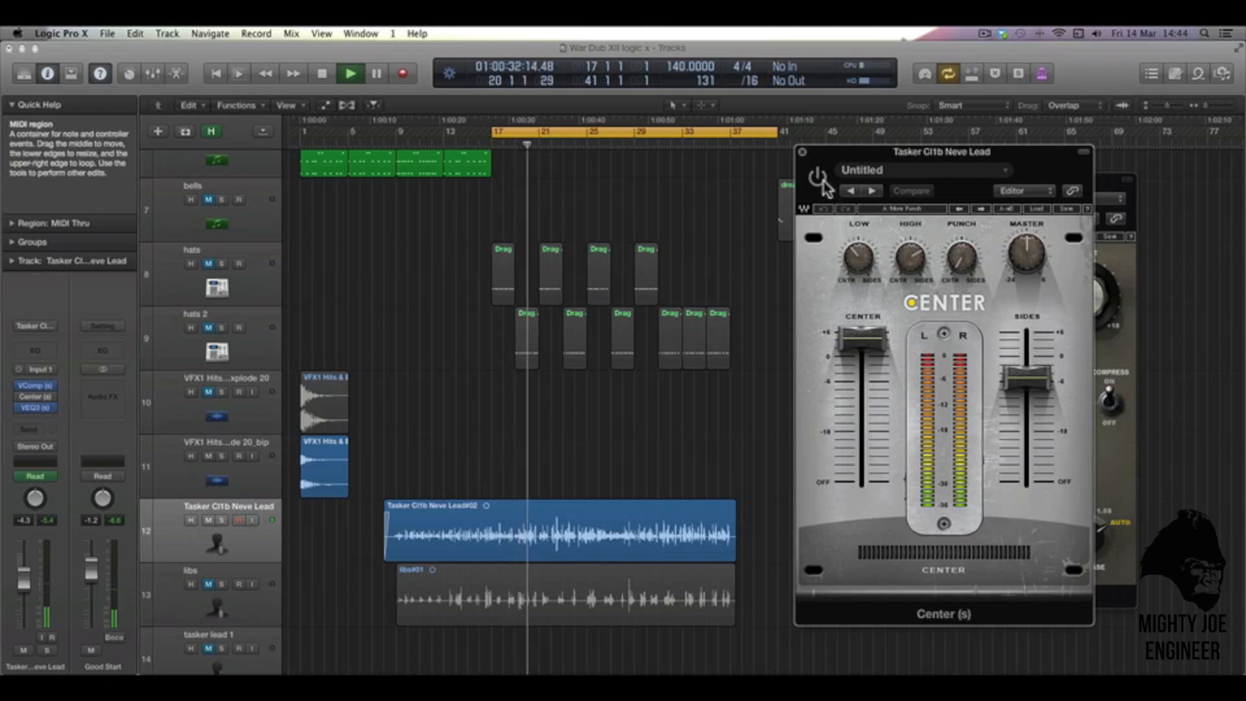
pyautogui.press('space')
# - Re-enable the Center plug-in and play the lead vocal again to compare its effect
pyautogui.click(817, 176)
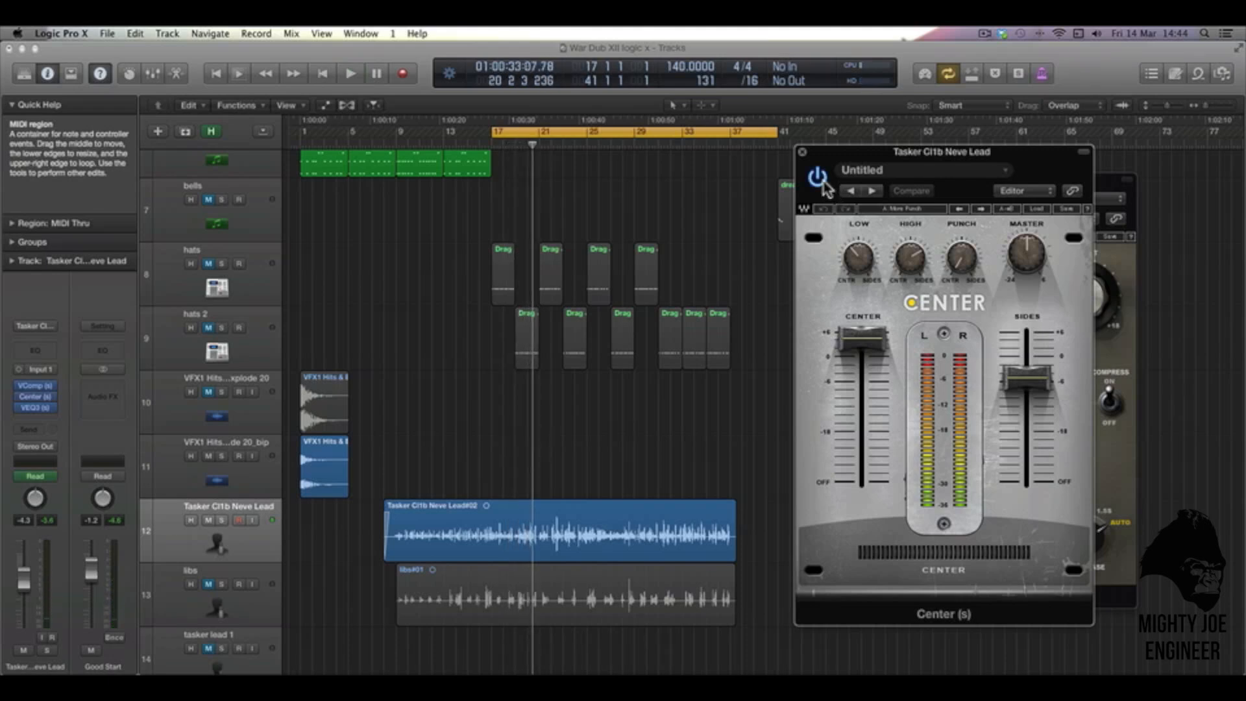
pyautogui.press('space')
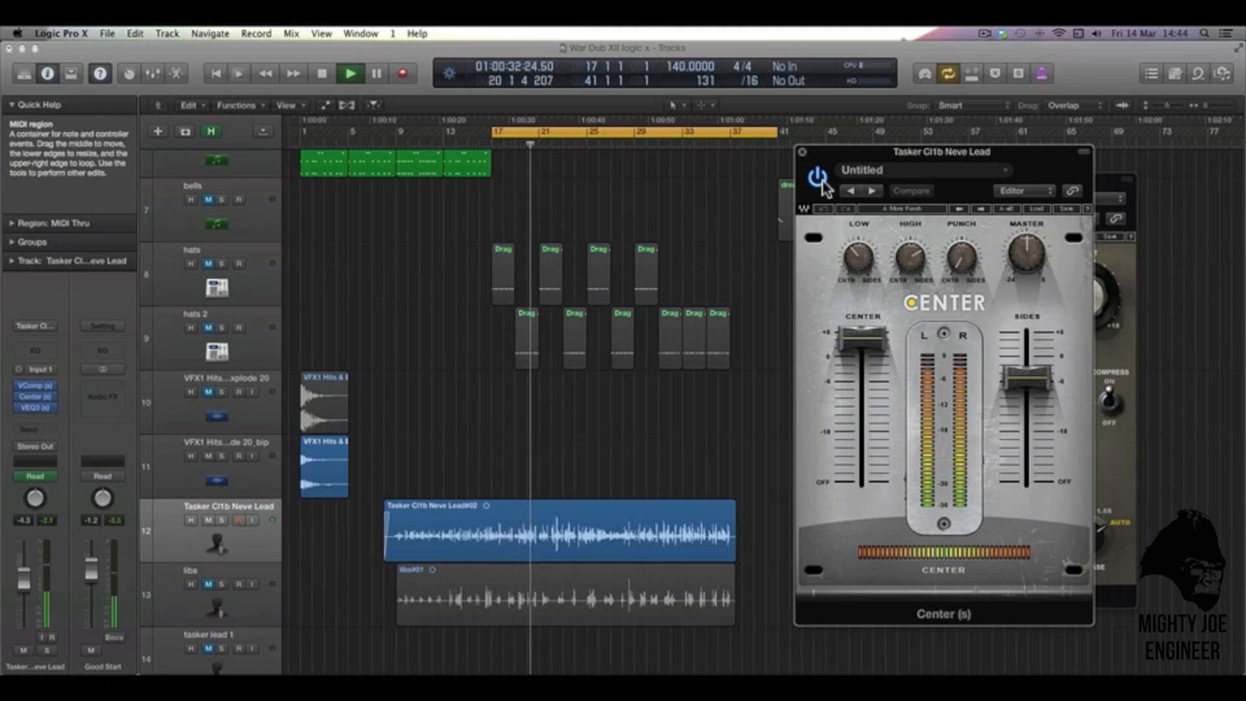
pyautogui.press('space')
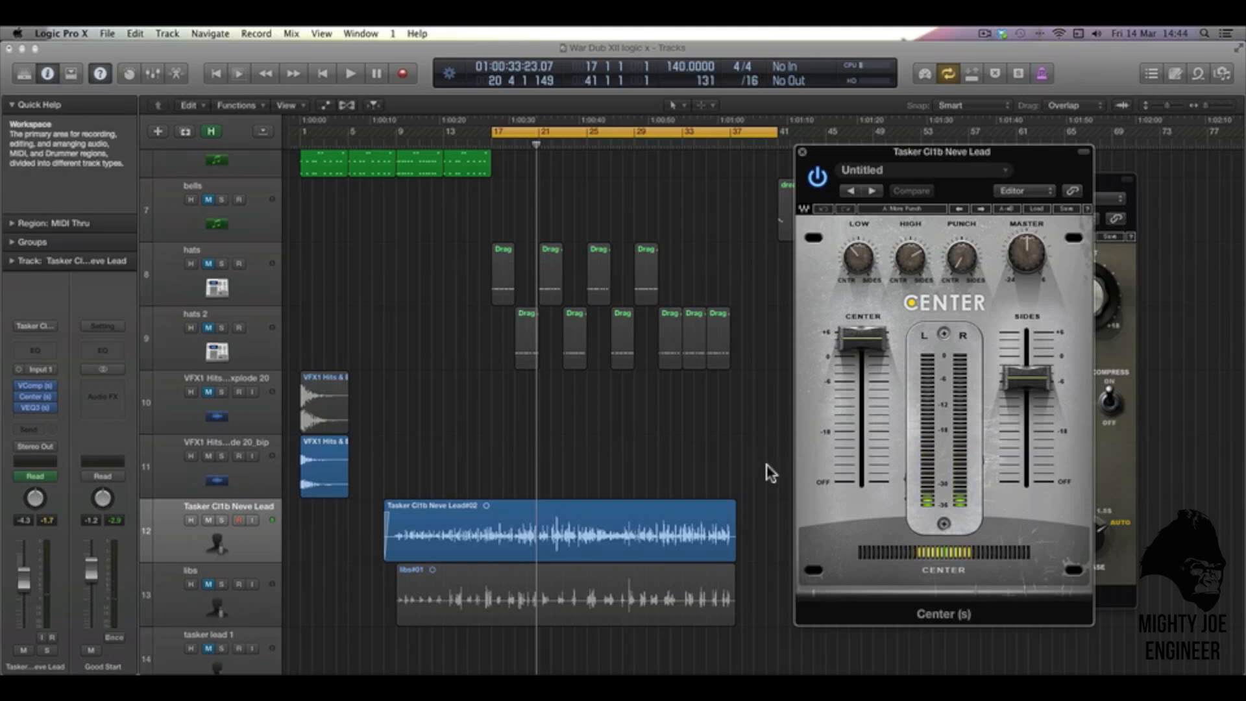
# - Bring the VComp window to the front and close it
pyautogui.click(1107, 181)
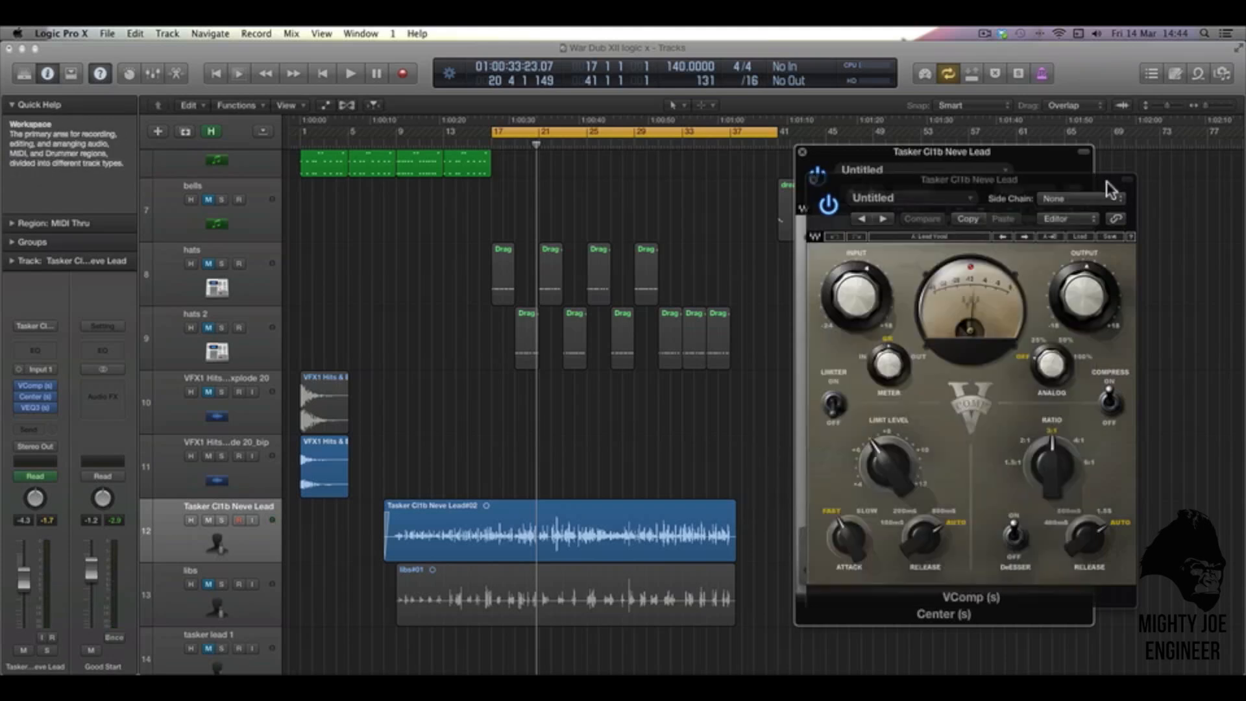
pyautogui.click(811, 180)
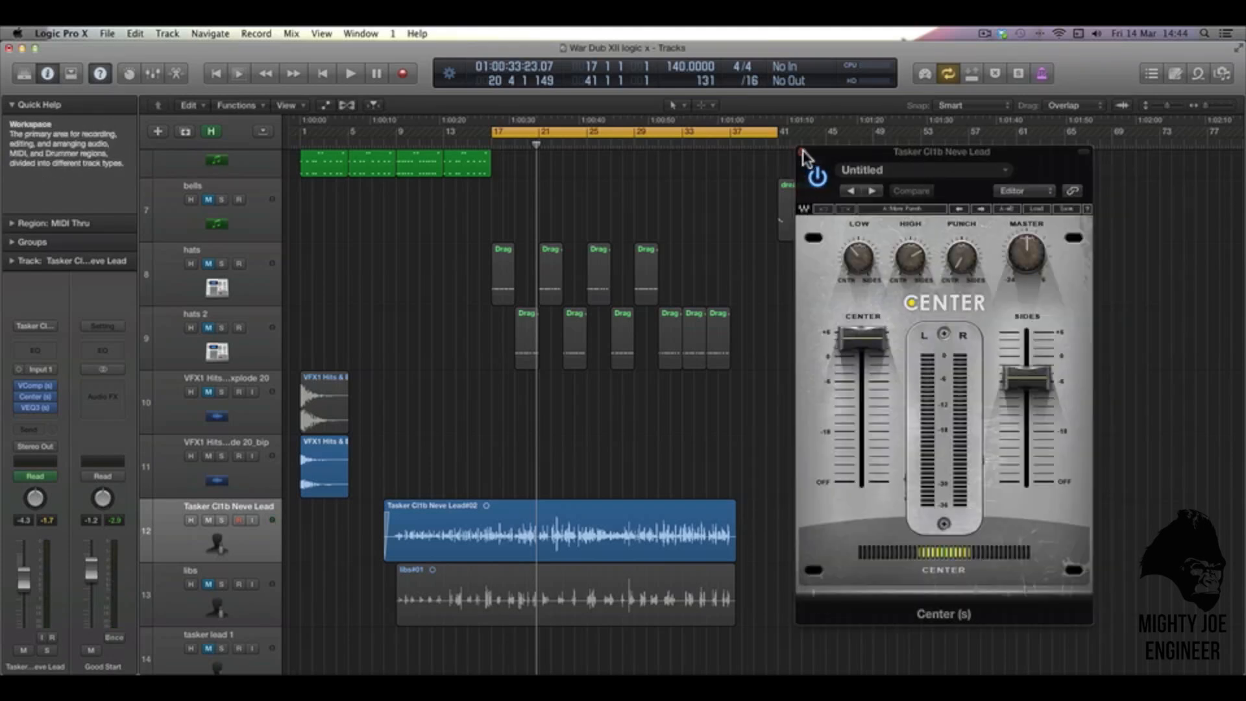
# - Close the Center plug-in, open VEQ3 on the lead vocal track and place its window above the vocal regions
pyautogui.click(802, 154)
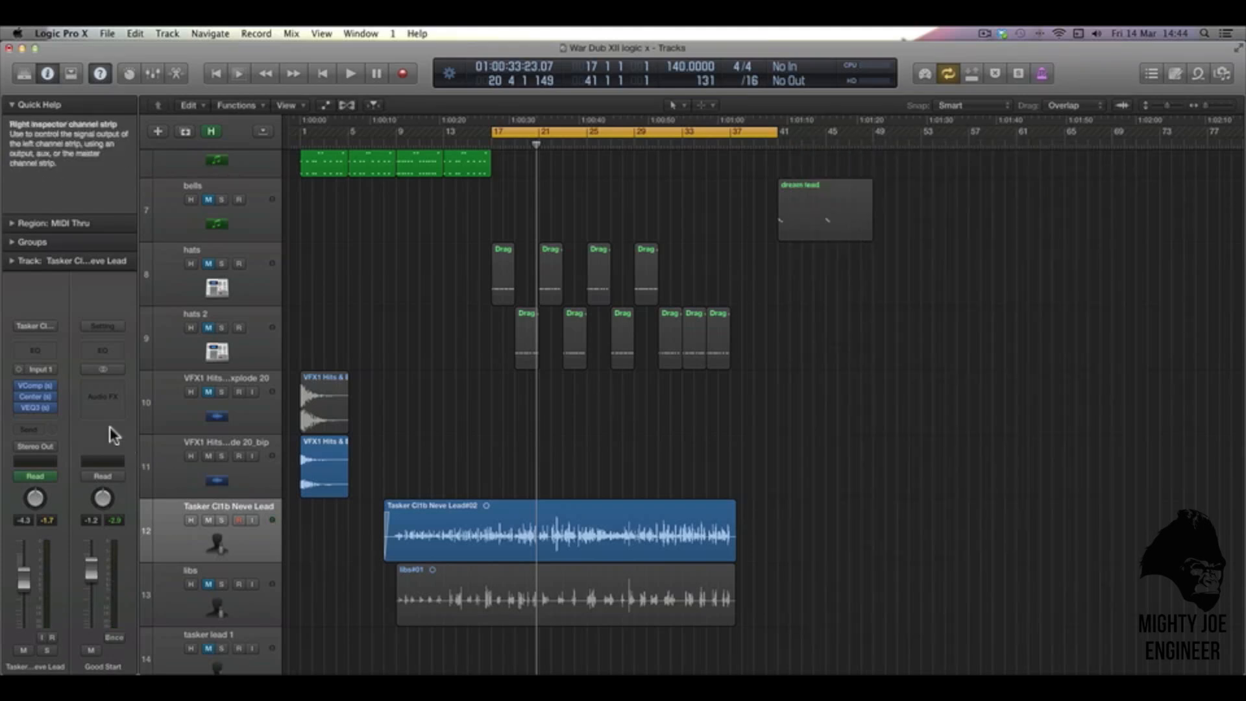
pyautogui.click(35, 409)
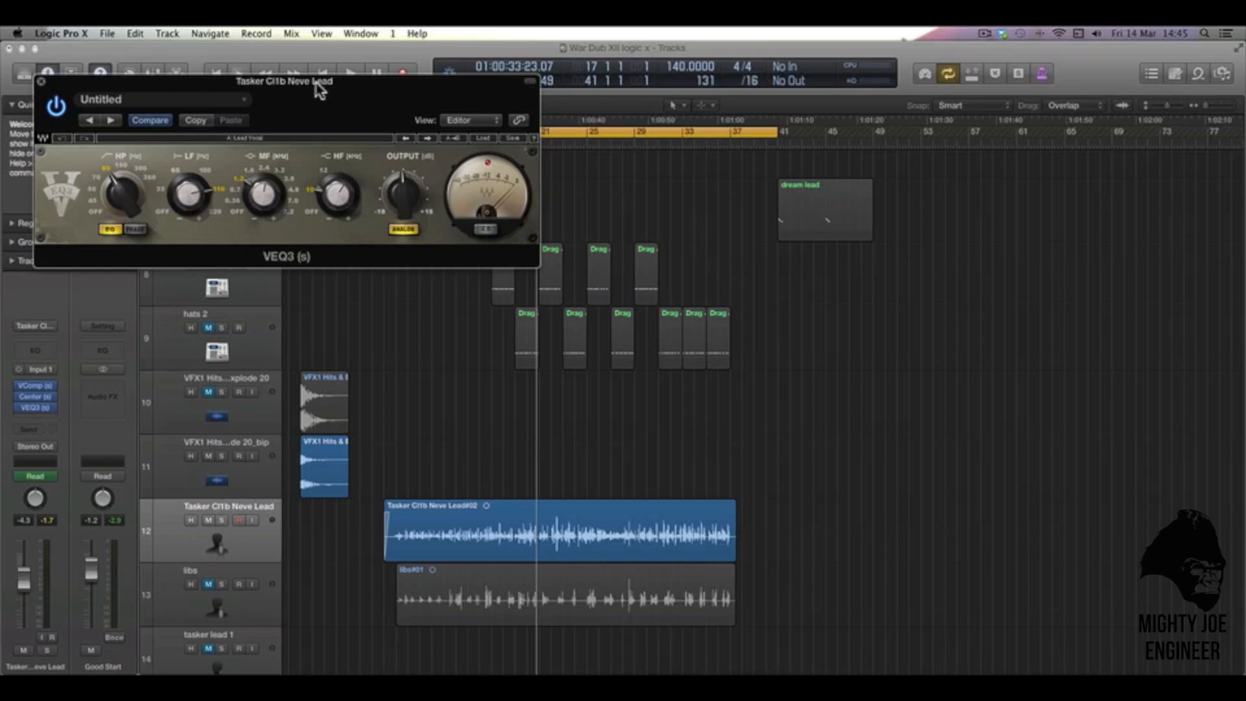
pyautogui.moveTo(320, 90); pyautogui.dragTo(861, 339)
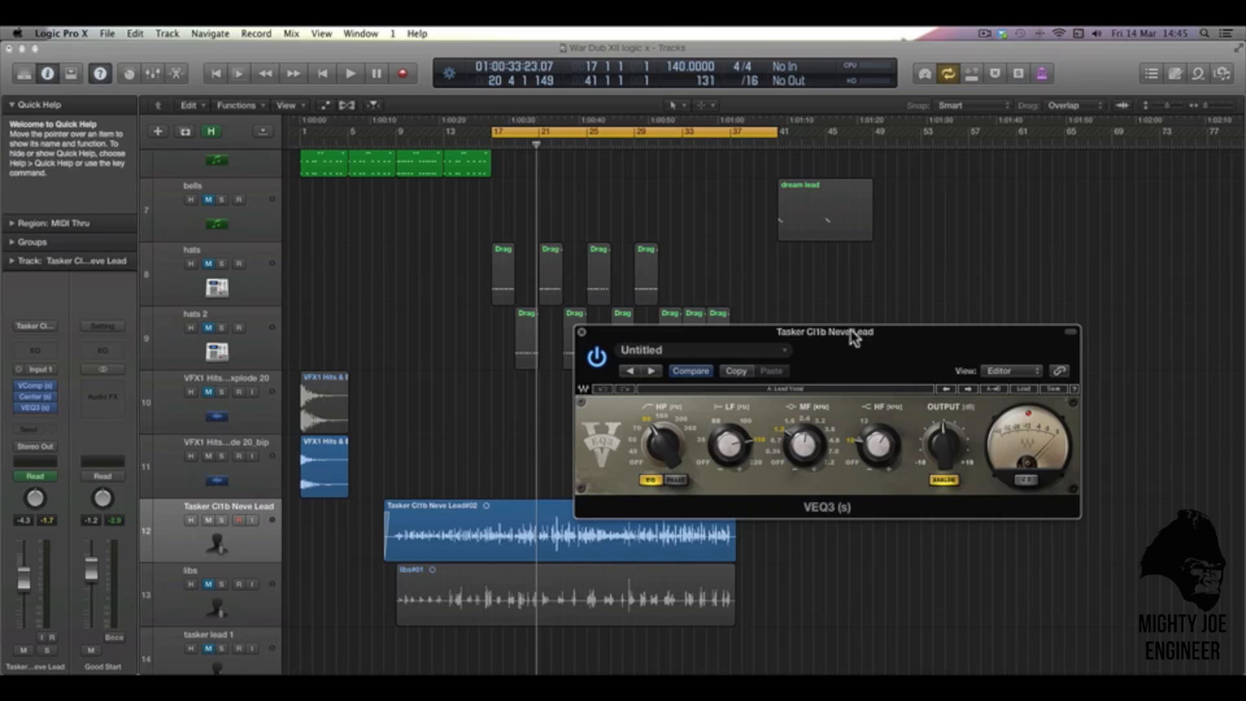
pyautogui.moveTo(851, 330); pyautogui.dragTo(935, 272)
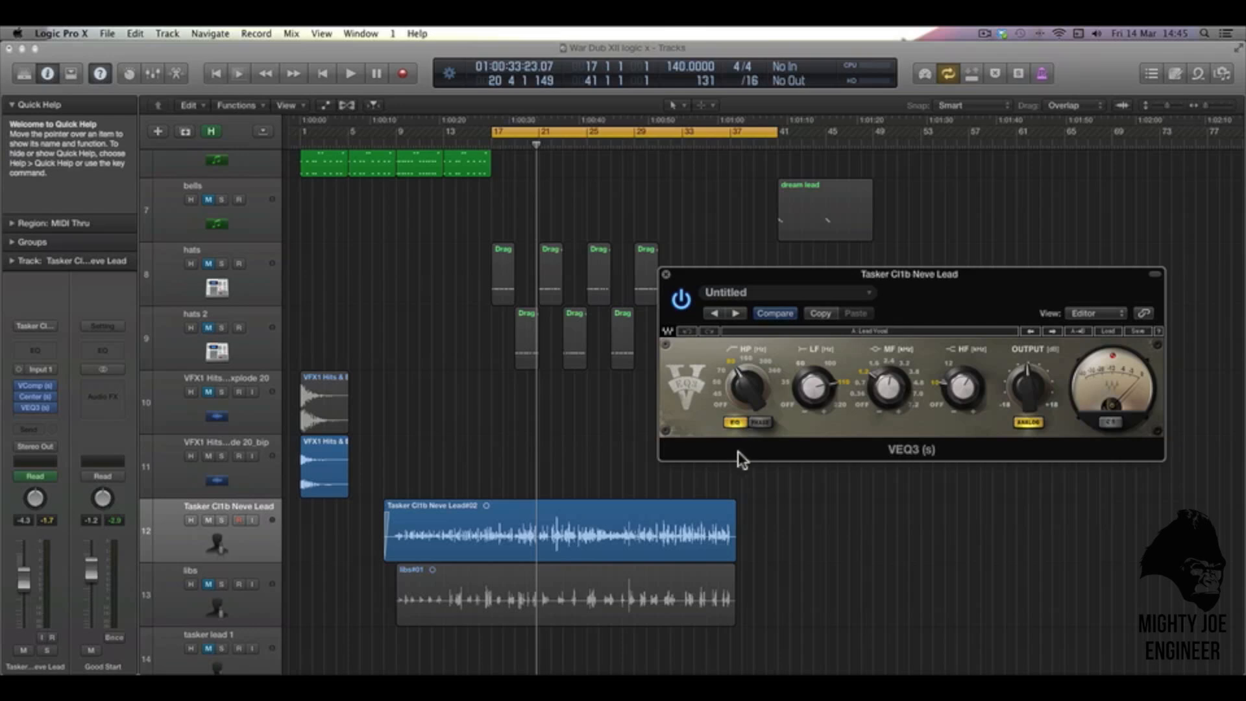
pyautogui.moveTo(748, 301); pyautogui.dragTo(752, 336)
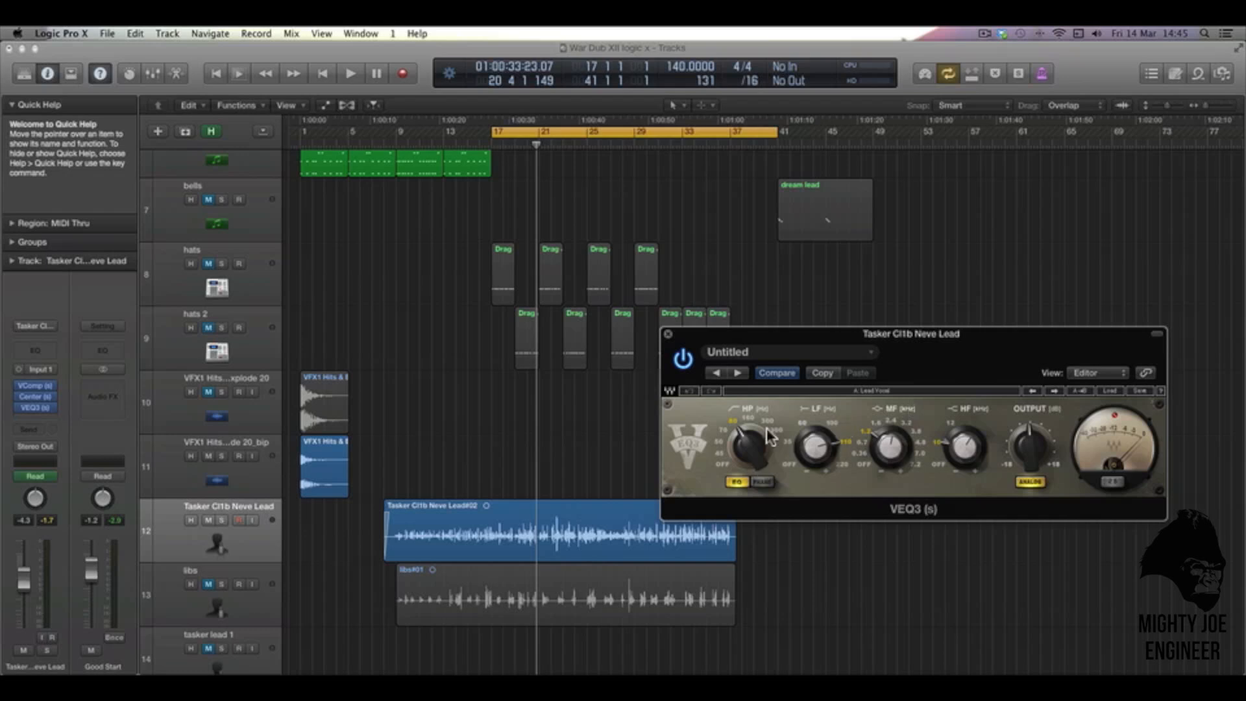
pyautogui.moveTo(690, 333); pyautogui.dragTo(764, 277)
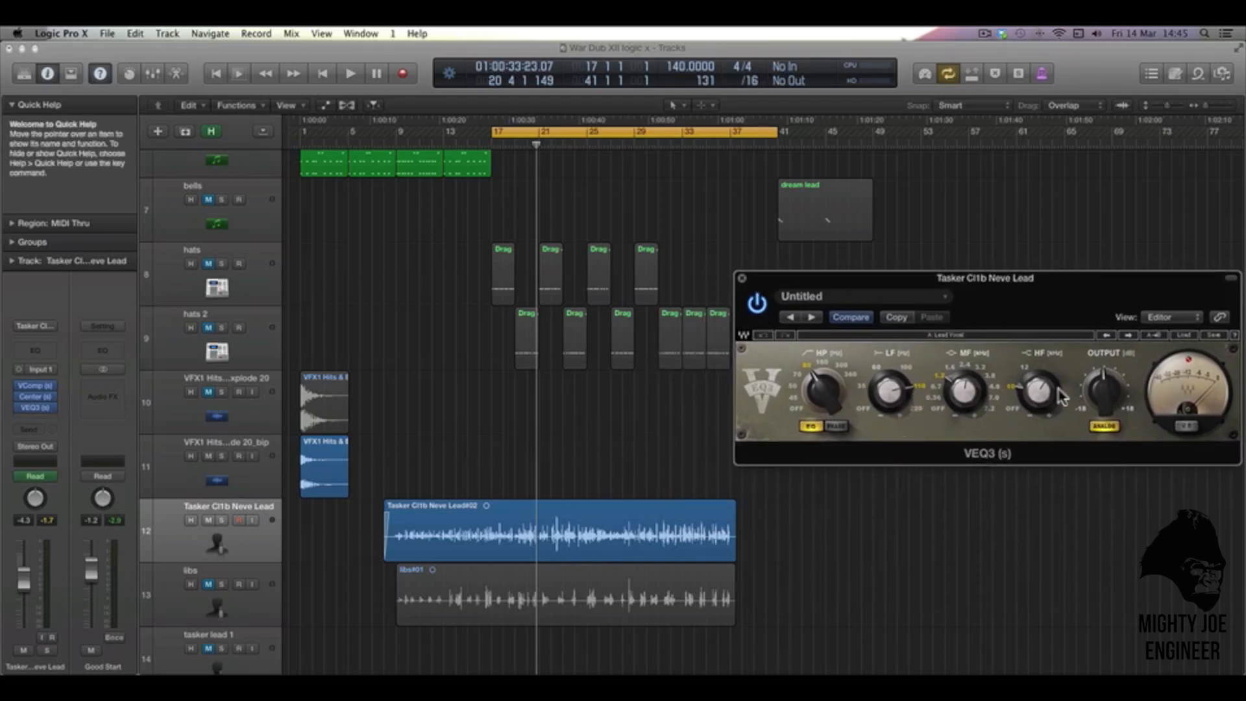
pyautogui.moveTo(955, 278); pyautogui.dragTo(719, 369)
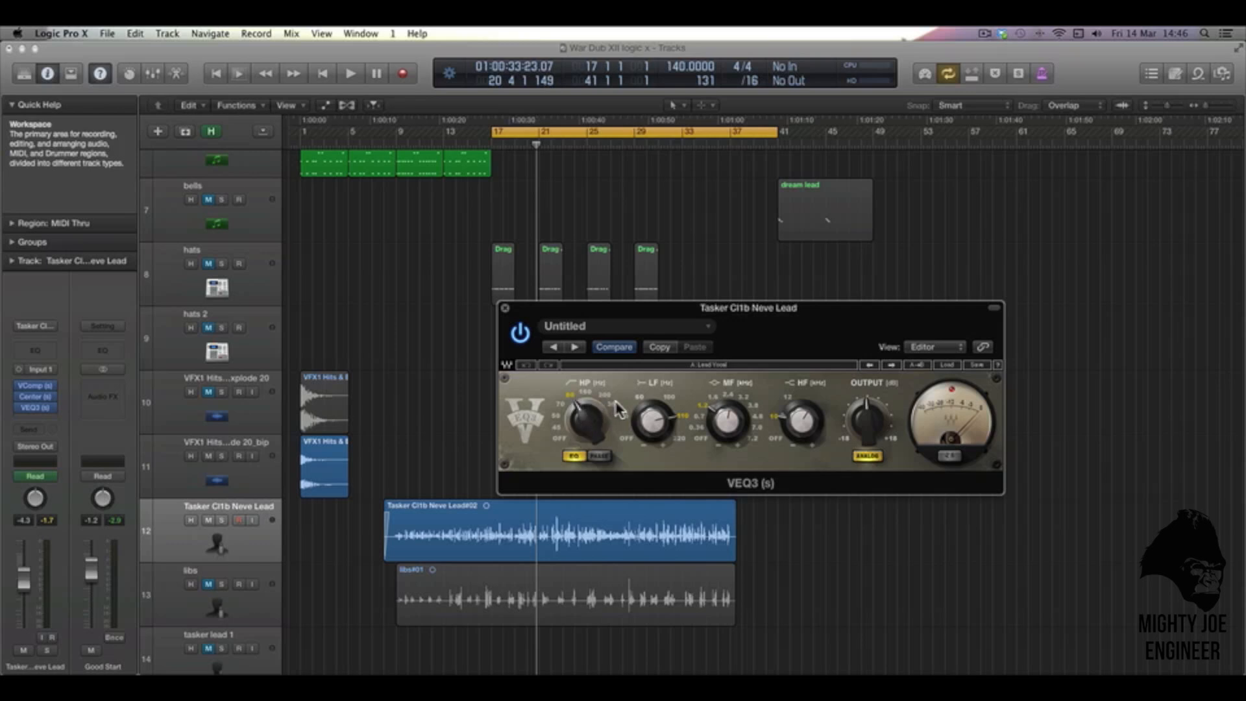
# - Raise the VEQ3 high-pass frequency and play a moment of the lead vocal to hear the thinner sound
pyautogui.click(607, 398)
pyautogui.press('space')
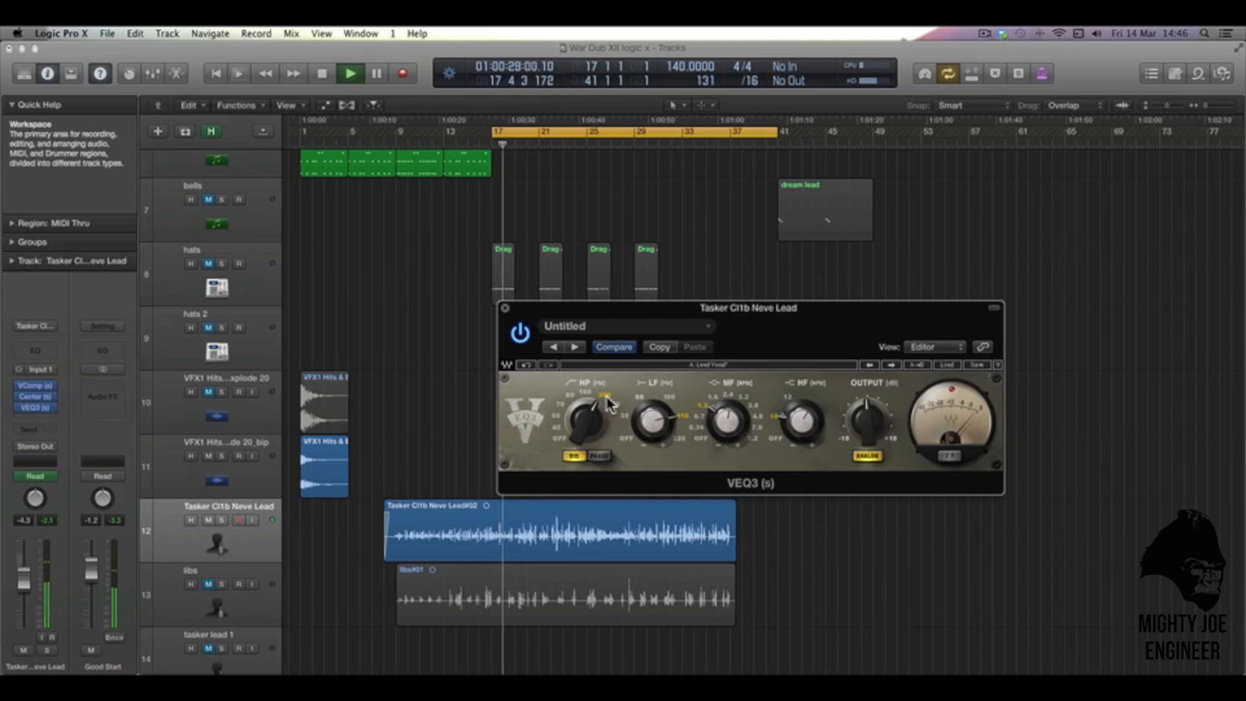
pyautogui.press('space')
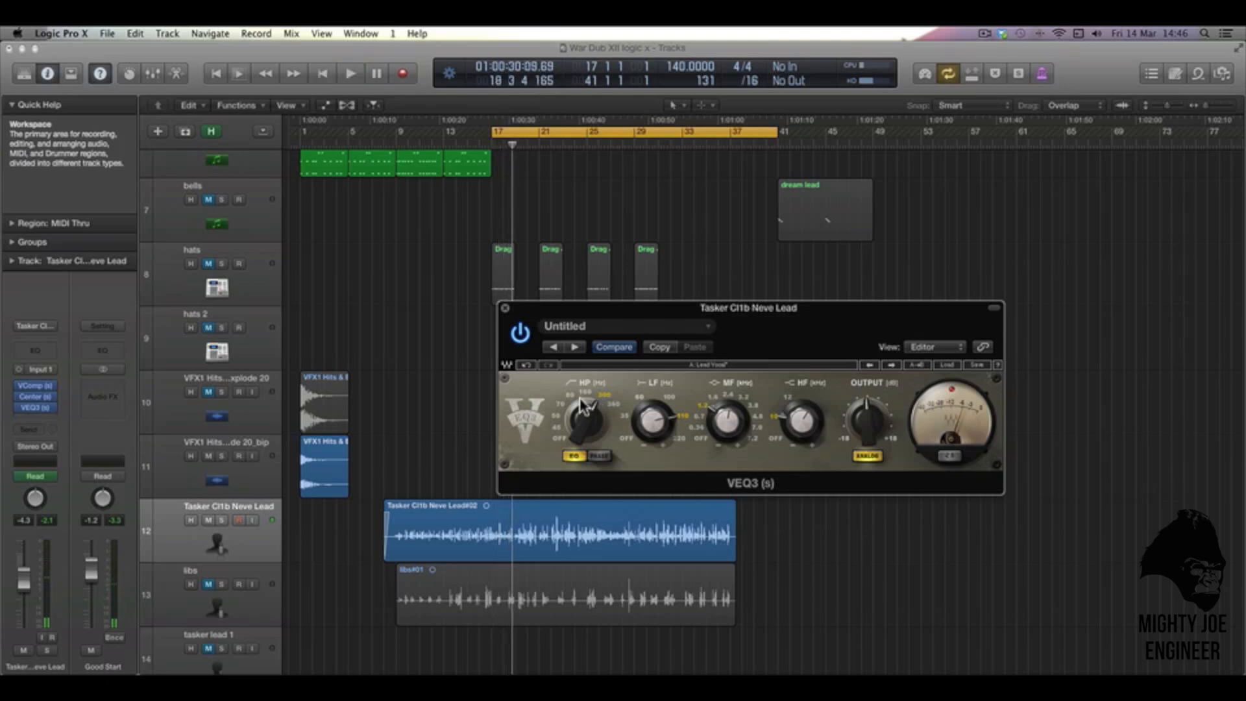
# - Set the VEQ3 high-pass filter to 80 Hz and play the lead vocal again to compare
pyautogui.click(571, 393)
pyautogui.press('space')
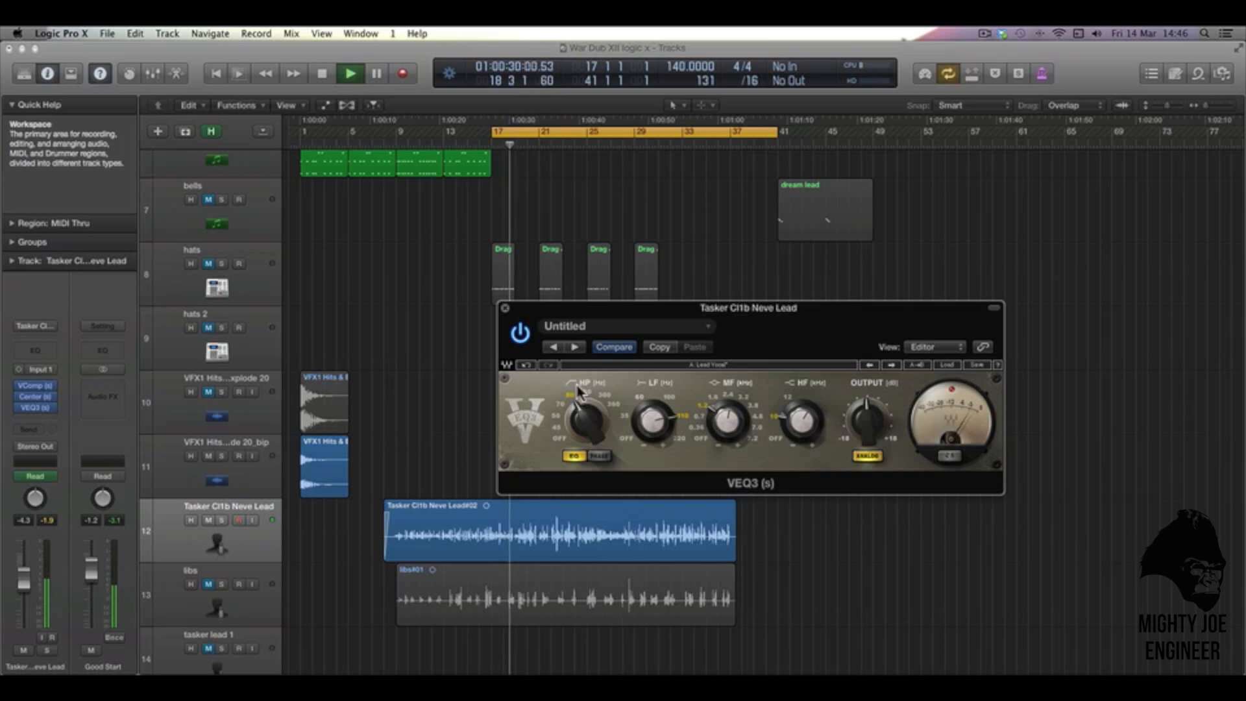
pyautogui.press('space')
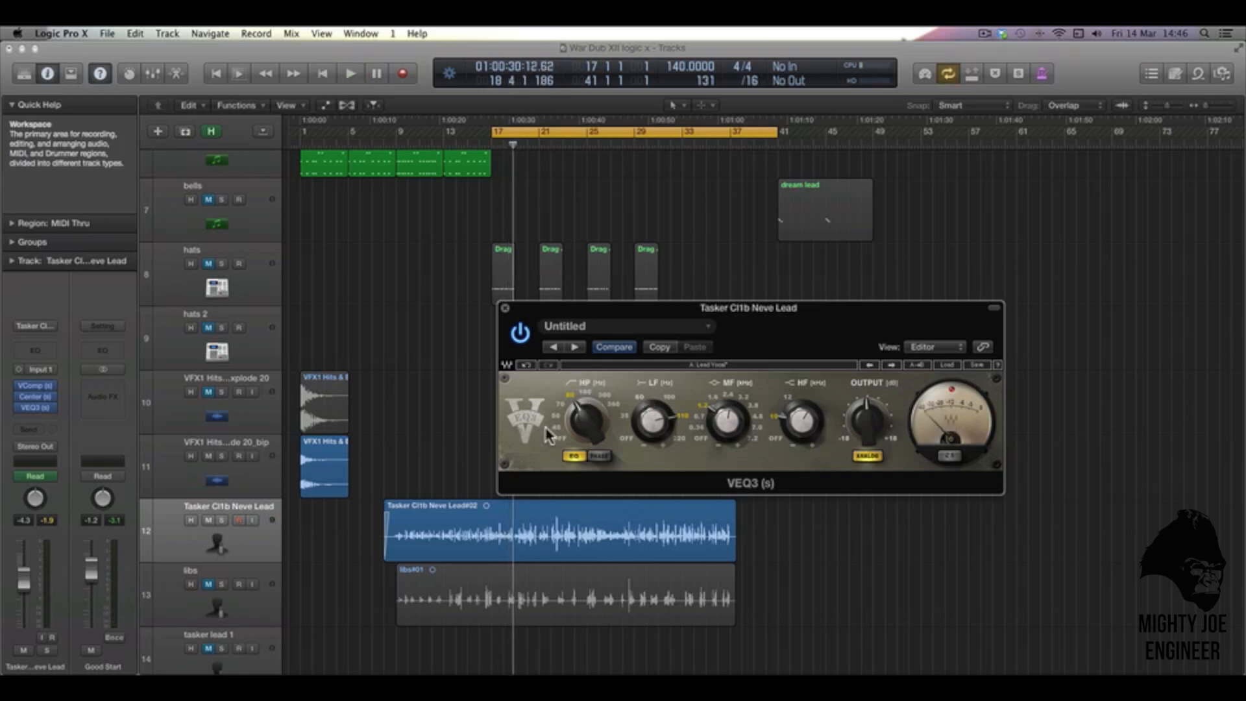
# - Switch the VEQ3 high-pass filter off and play the lead vocal without it
pyautogui.scroll(5, 560, 438)
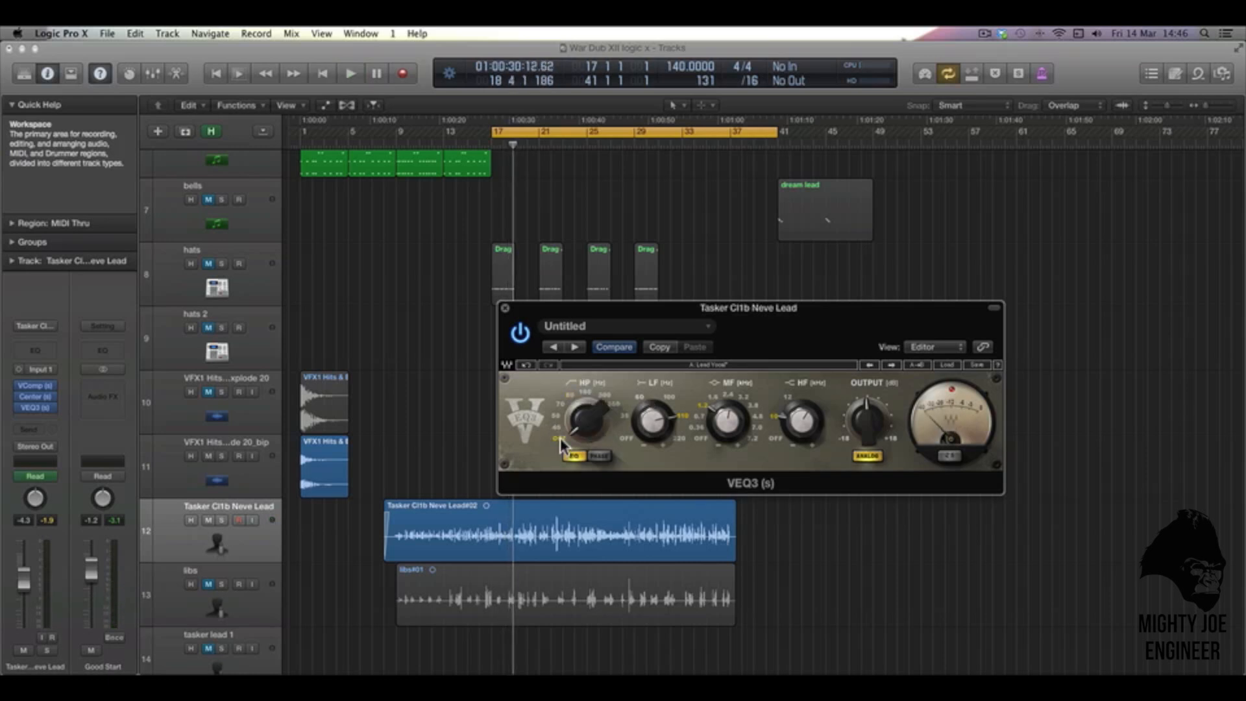
pyautogui.press('space')
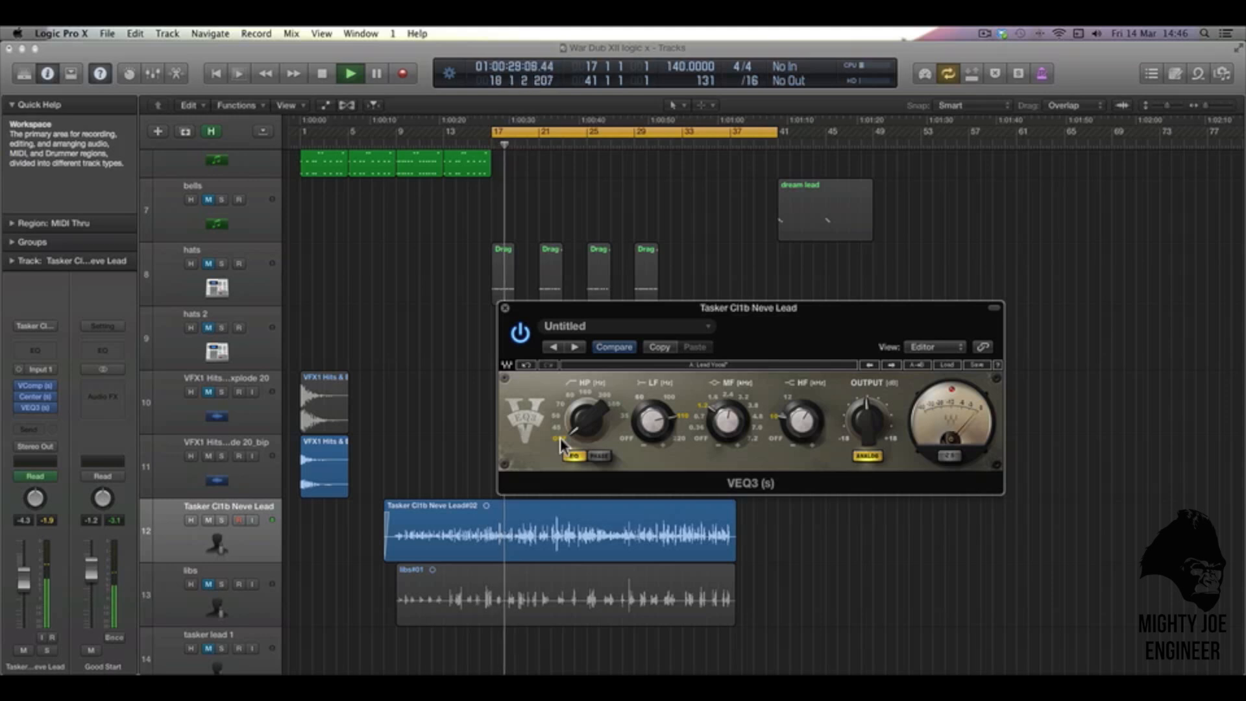
pyautogui.press('space')
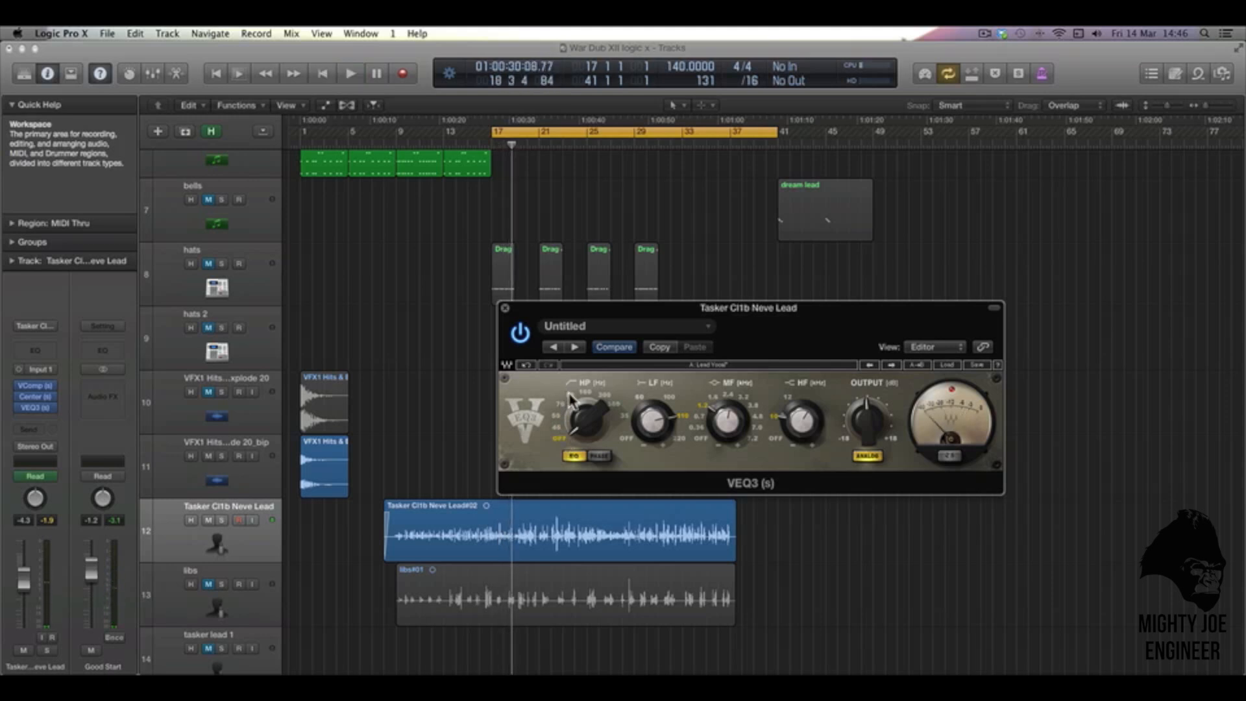
# - Return the VEQ3 high-pass filter to 80 Hz and try the low-frequency gain knob
pyautogui.click(570, 392)
pyautogui.moveTo(659, 425); pyautogui.dragTo(658, 414)
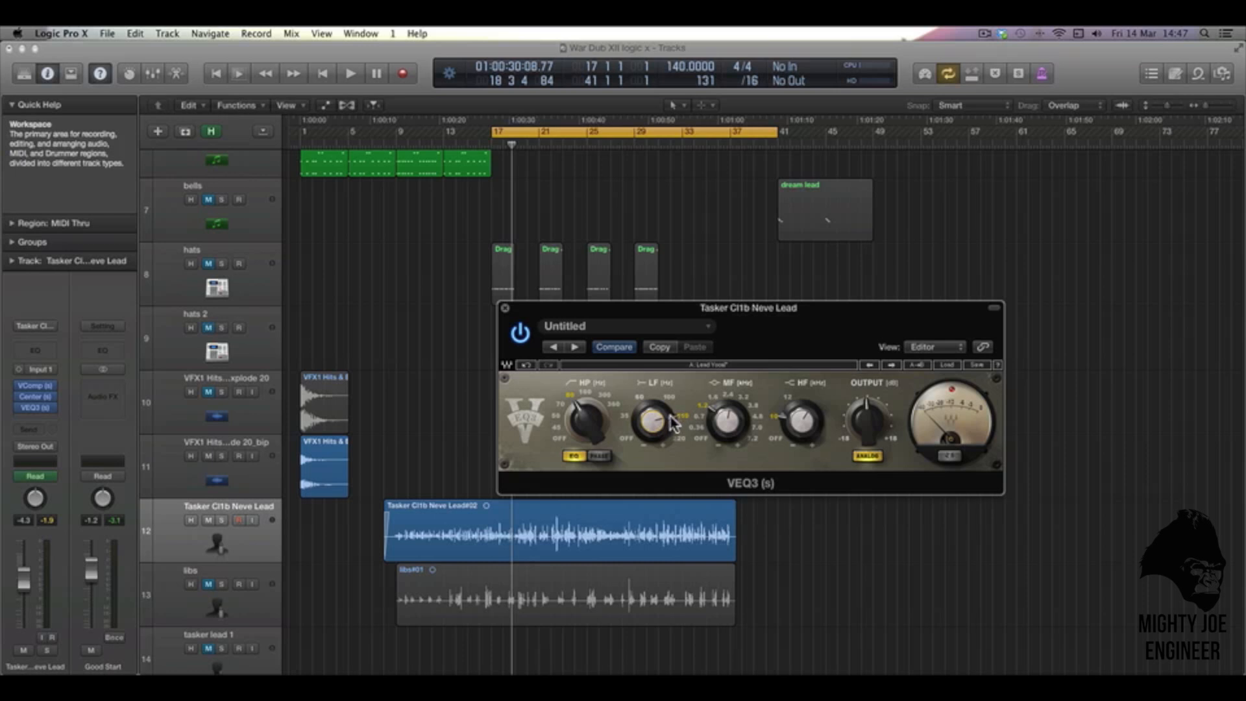
pyautogui.moveTo(656, 423); pyautogui.dragTo(655, 423)
# - Add a Channel EQ to the lead vocal, move its 250 Hz band to 114 Hz at -0.5 dB and close its window
pyautogui.doubleClick(36, 349)
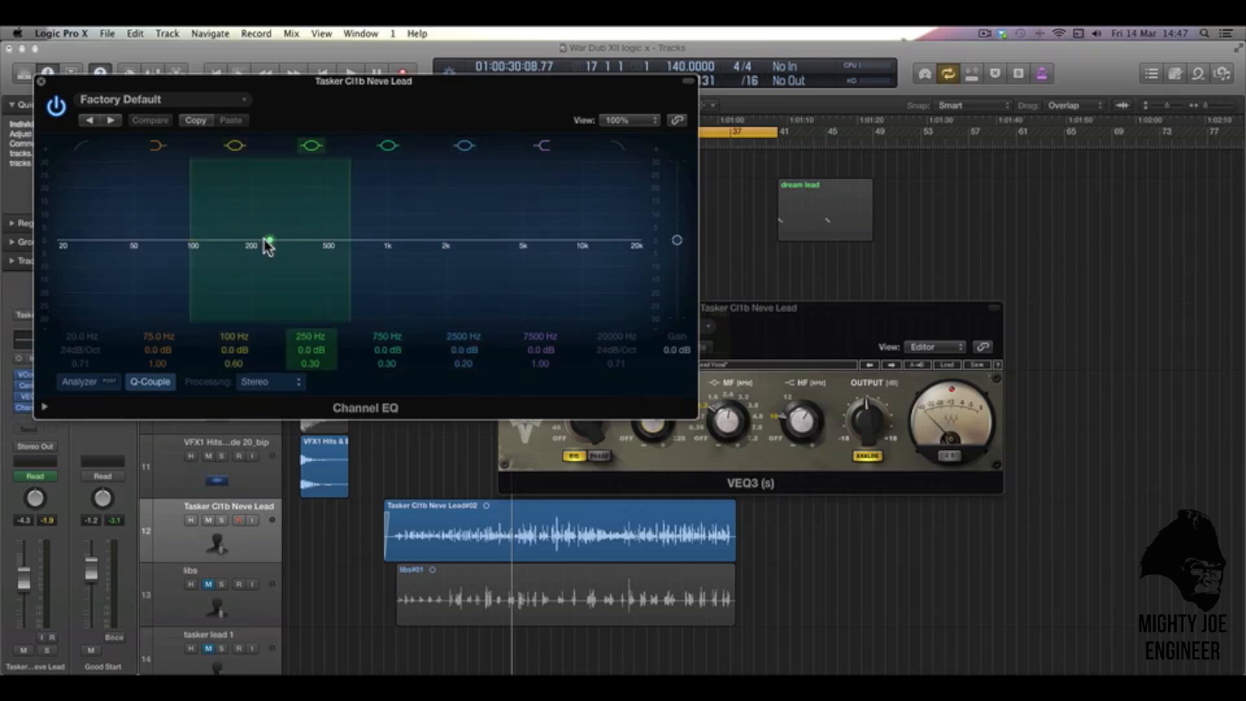
pyautogui.moveTo(263, 240); pyautogui.dragTo(193, 238)
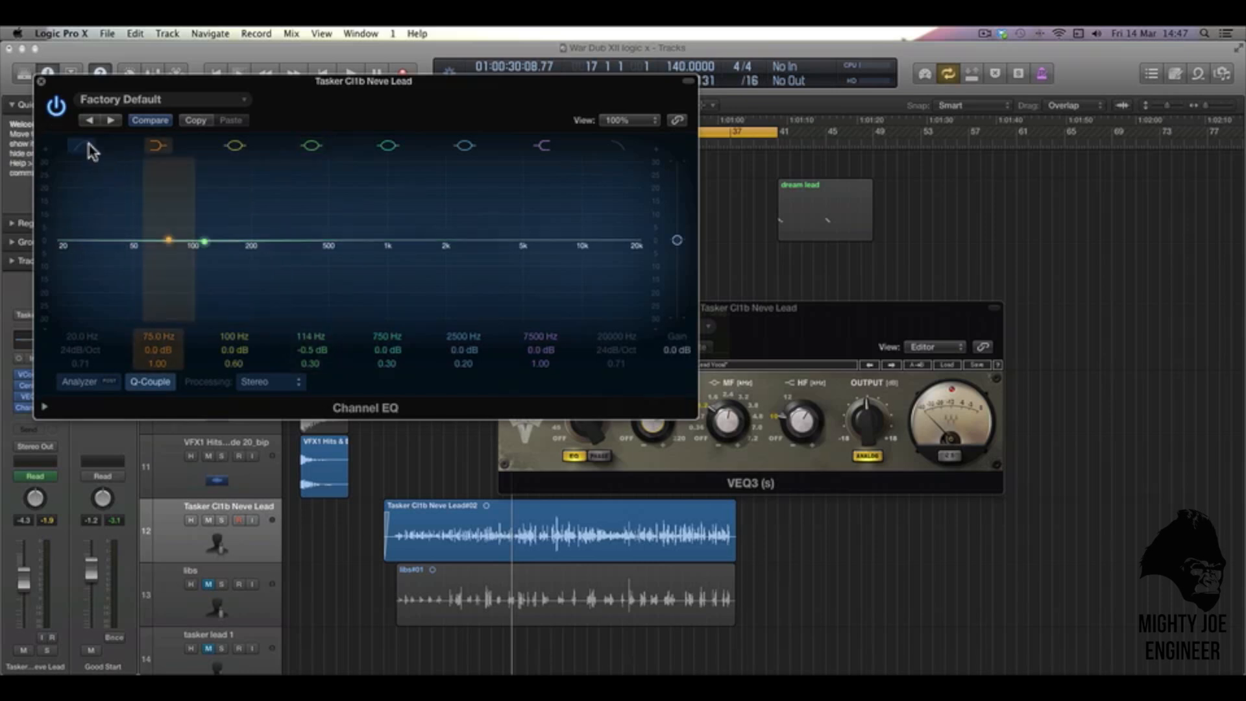
pyautogui.click(41, 81)
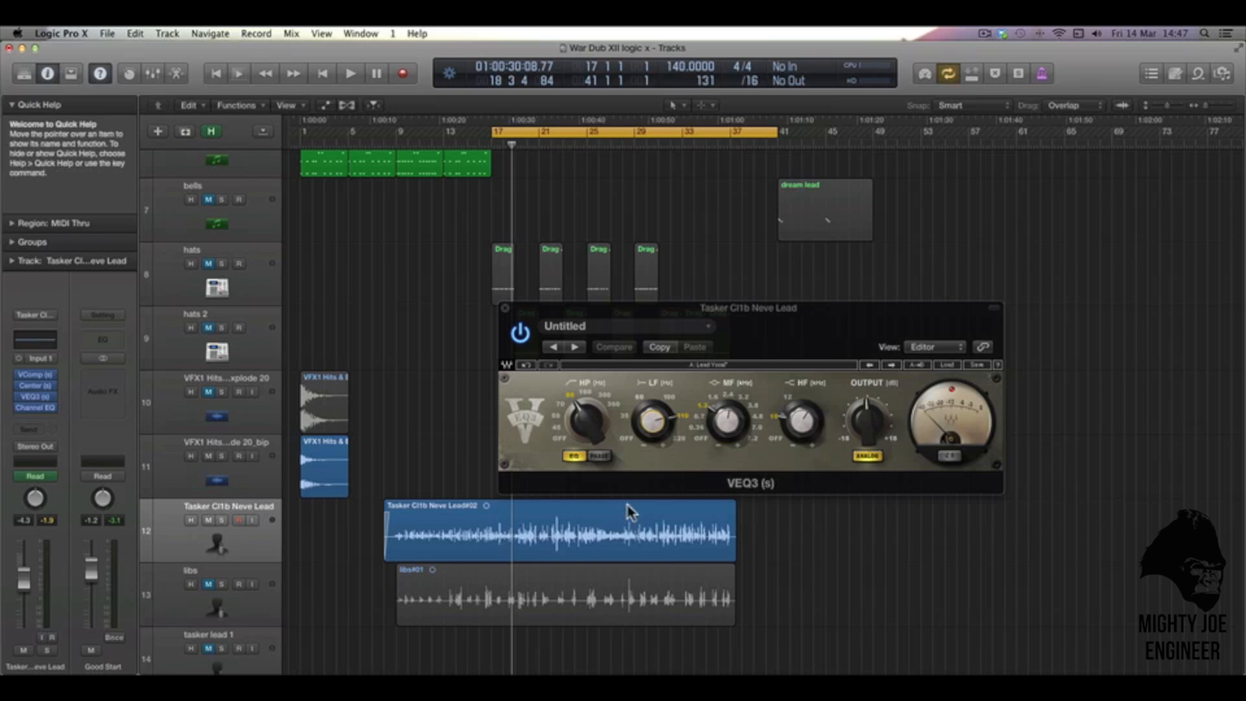
# - Examine the mid-frequency, high-frequency and output knobs of VEQ3 and close the plug-in window
pyautogui.click(732, 425)
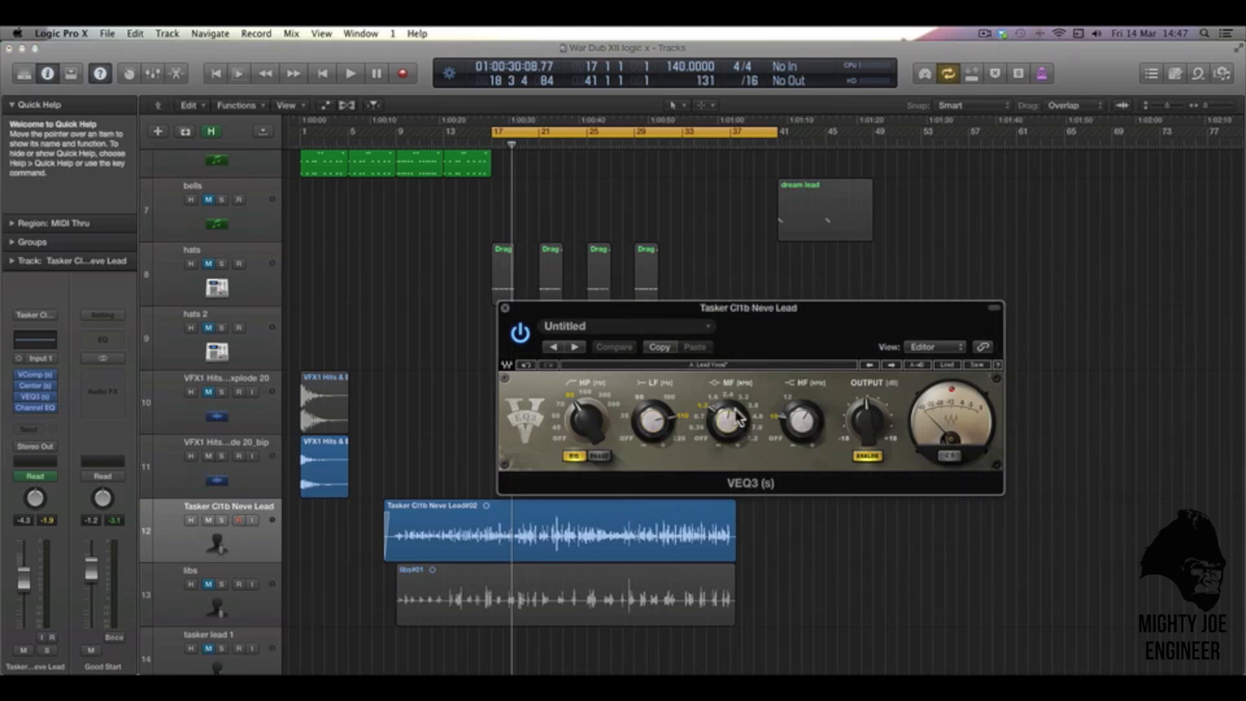
pyautogui.click(728, 423)
pyautogui.moveTo(800, 415)
pyautogui.moveTo(799, 416); pyautogui.dragTo(816, 414)
pyautogui.moveTo(864, 408)
pyautogui.click(506, 307)
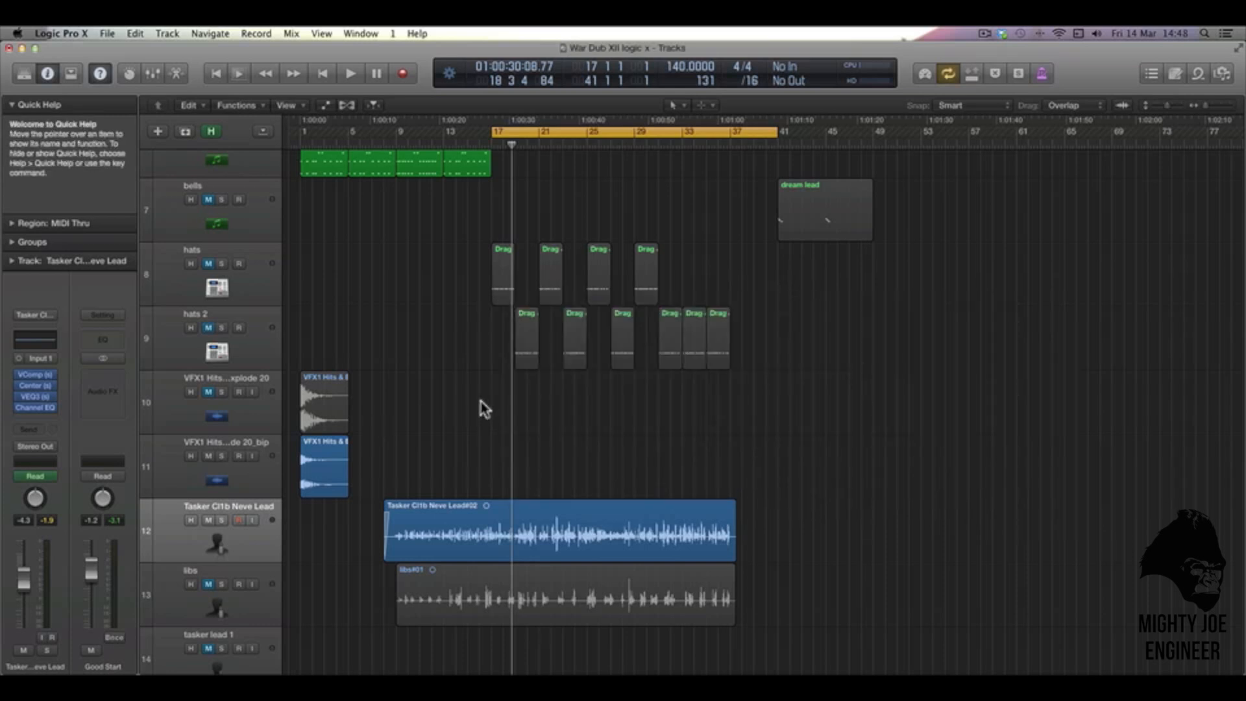
# - Play the lead vocal with the full plug-in chain active and view its waveform in the audio editor before closing it
pyautogui.press('space')
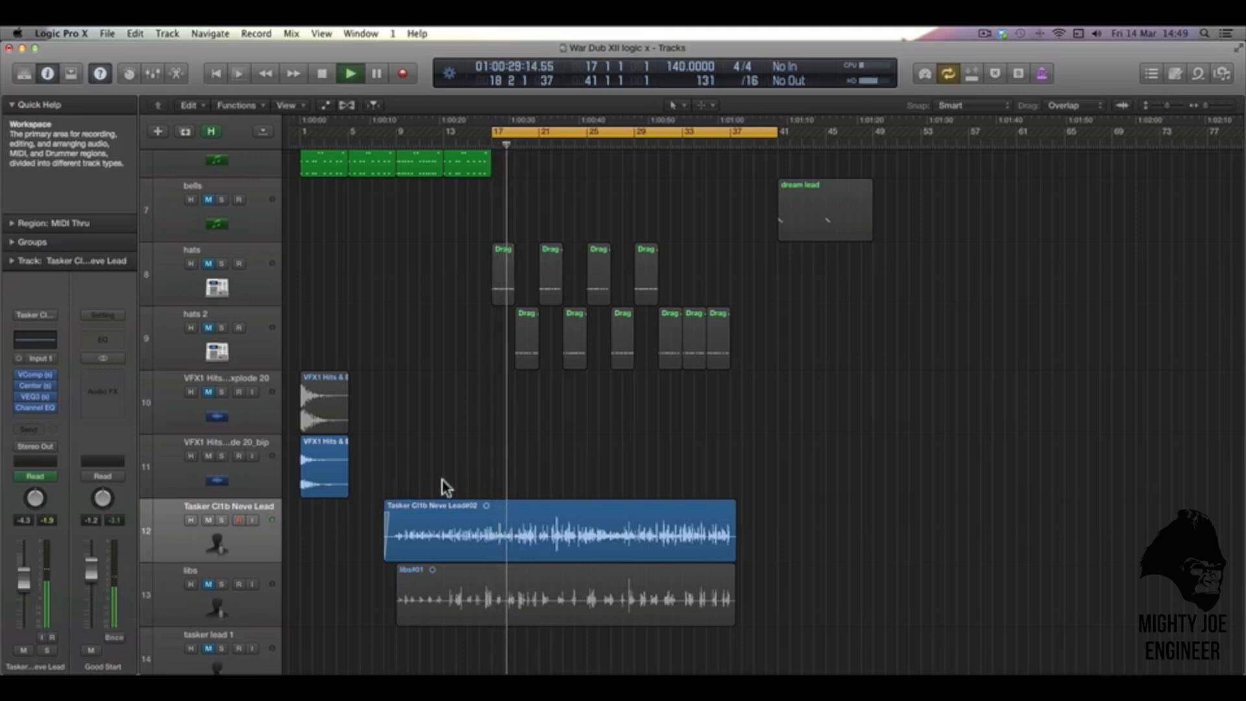
pyautogui.doubleClick(438, 528)
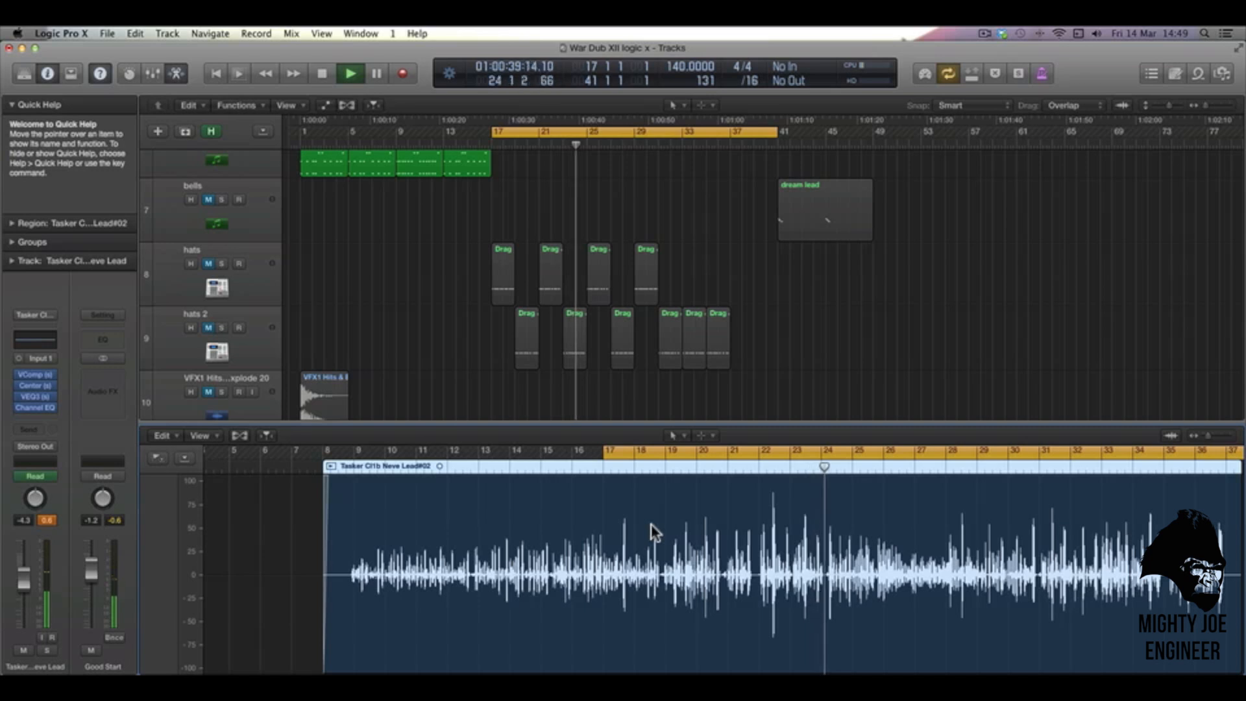
pyautogui.press('space')
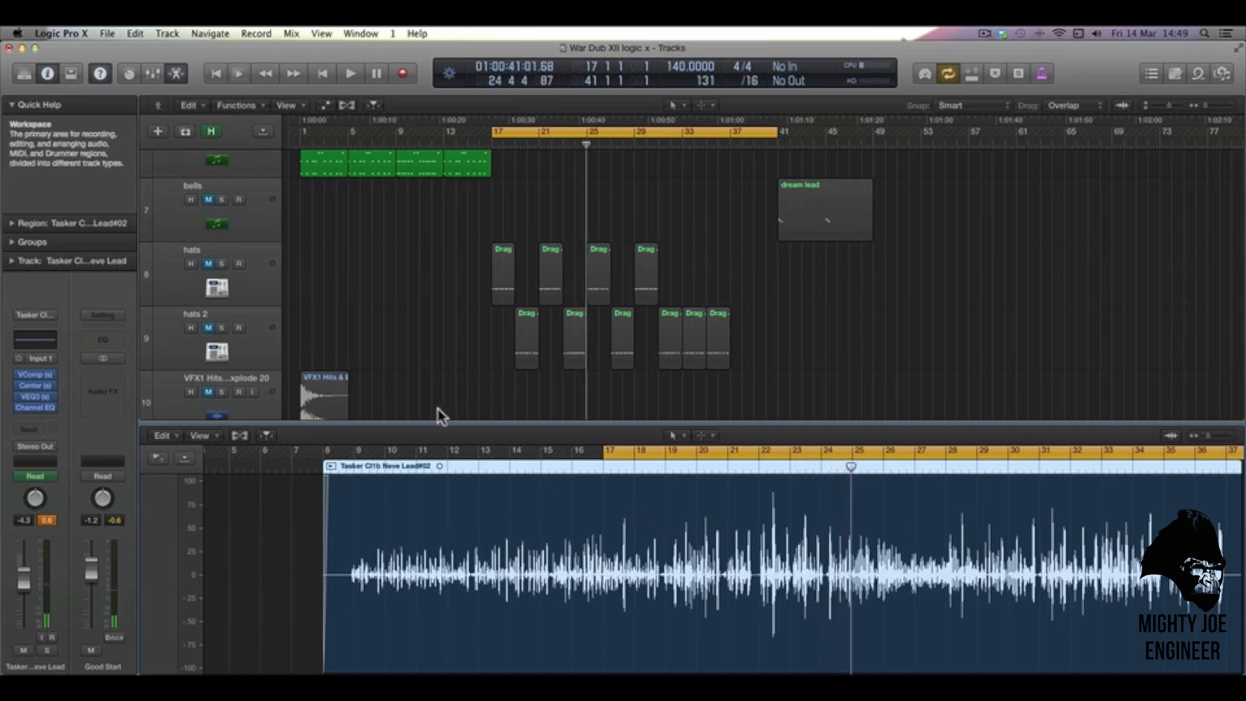
pyautogui.press('e')
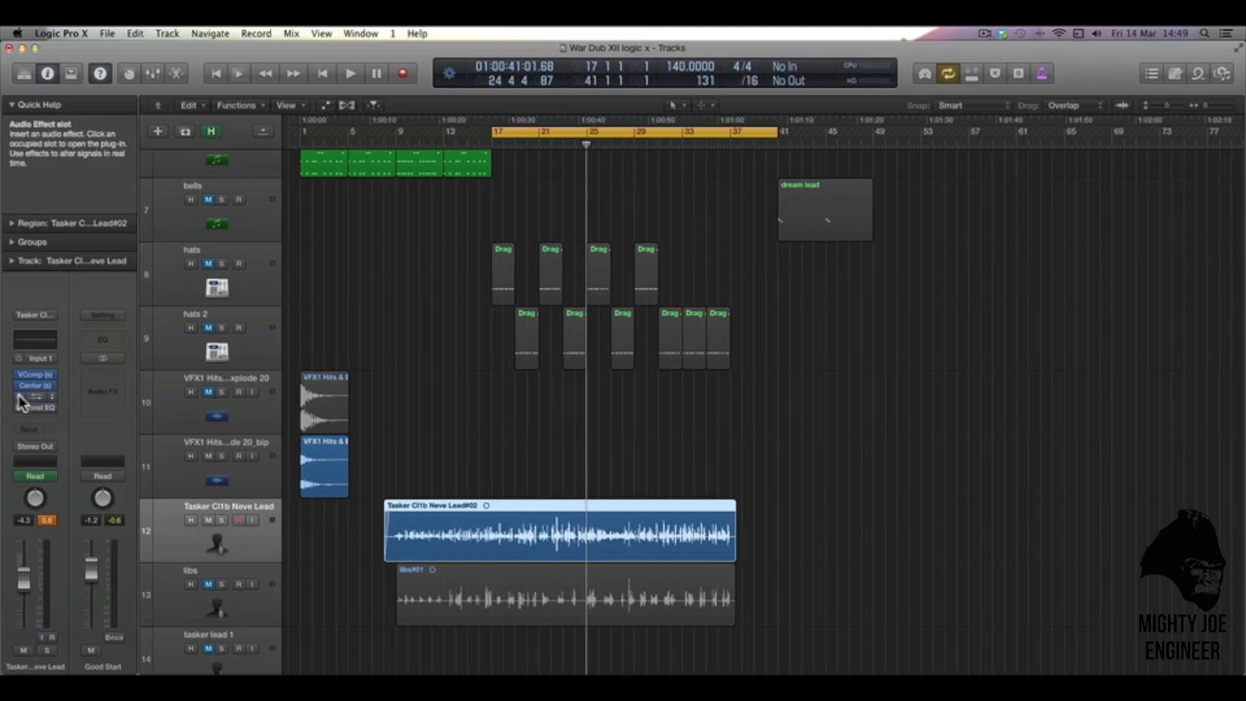
# - Bypass VComp, Center, VEQ3 and Channel EQ on the lead vocal track and play it unprocessed
pyautogui.press('space')
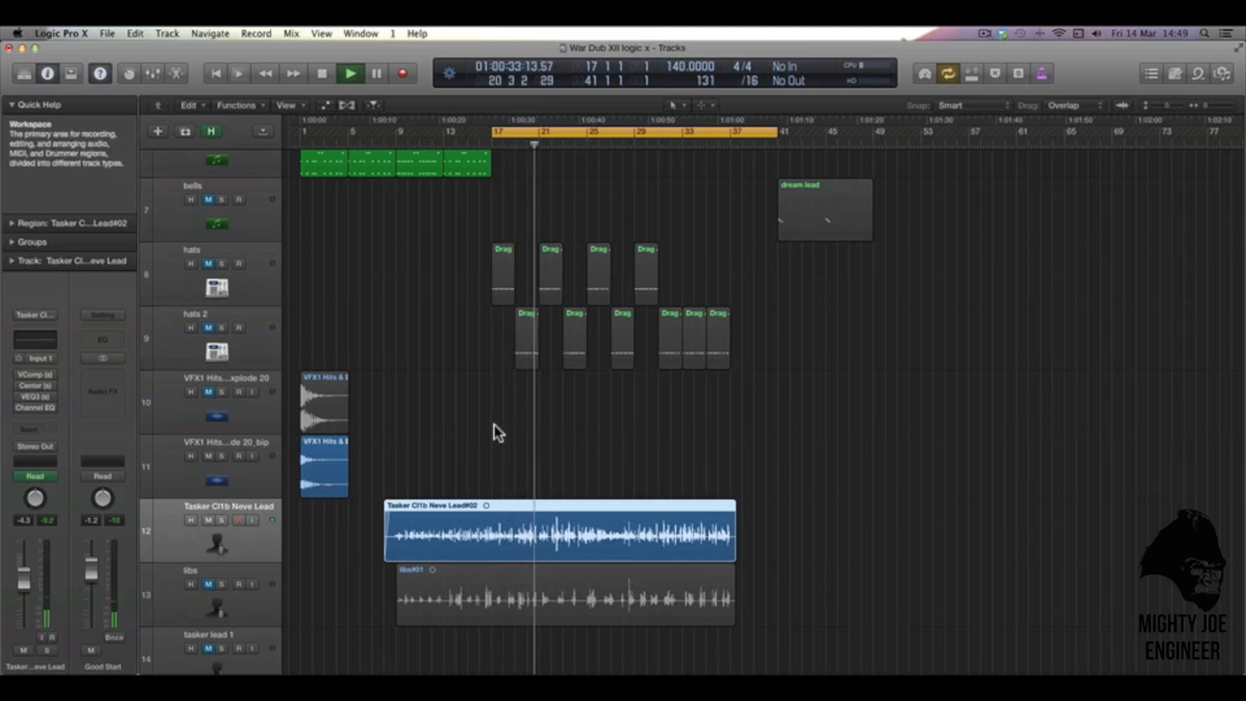
pyautogui.press('space')
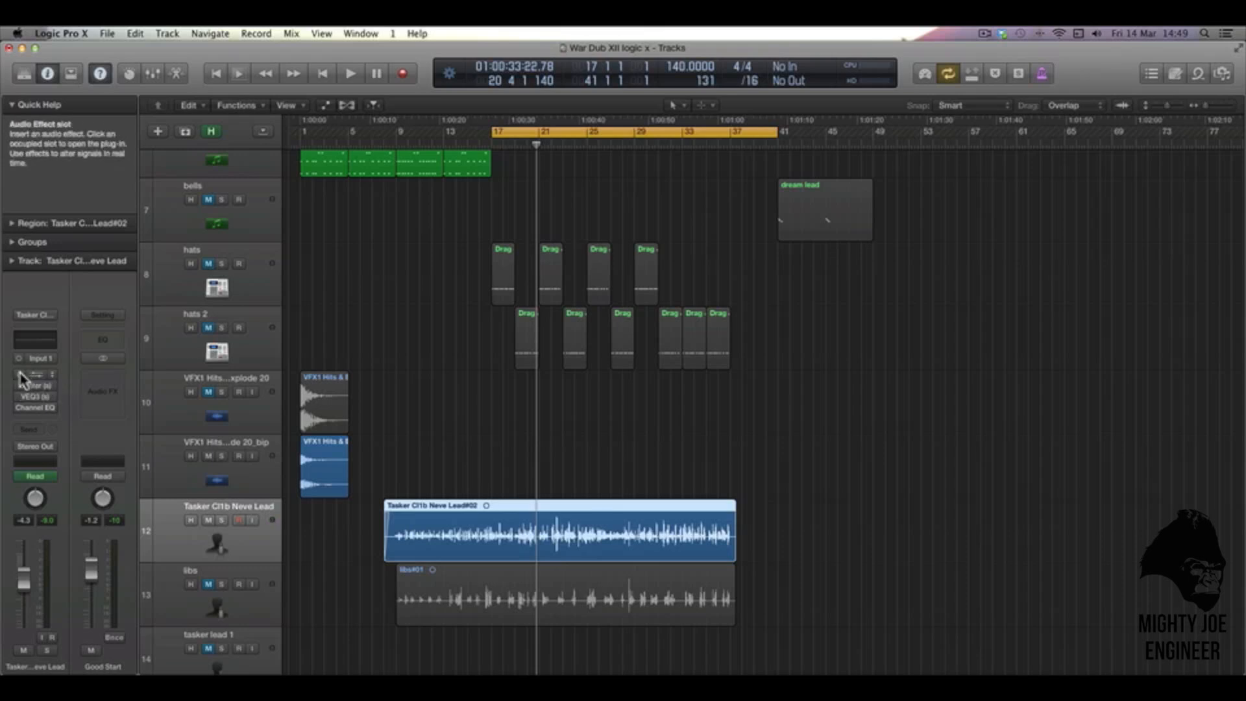
# - Re-enable VComp, Center and VEQ3 on the lead vocal track
pyautogui.click(22, 377)
pyautogui.click(20, 386)
pyautogui.click(18, 396)
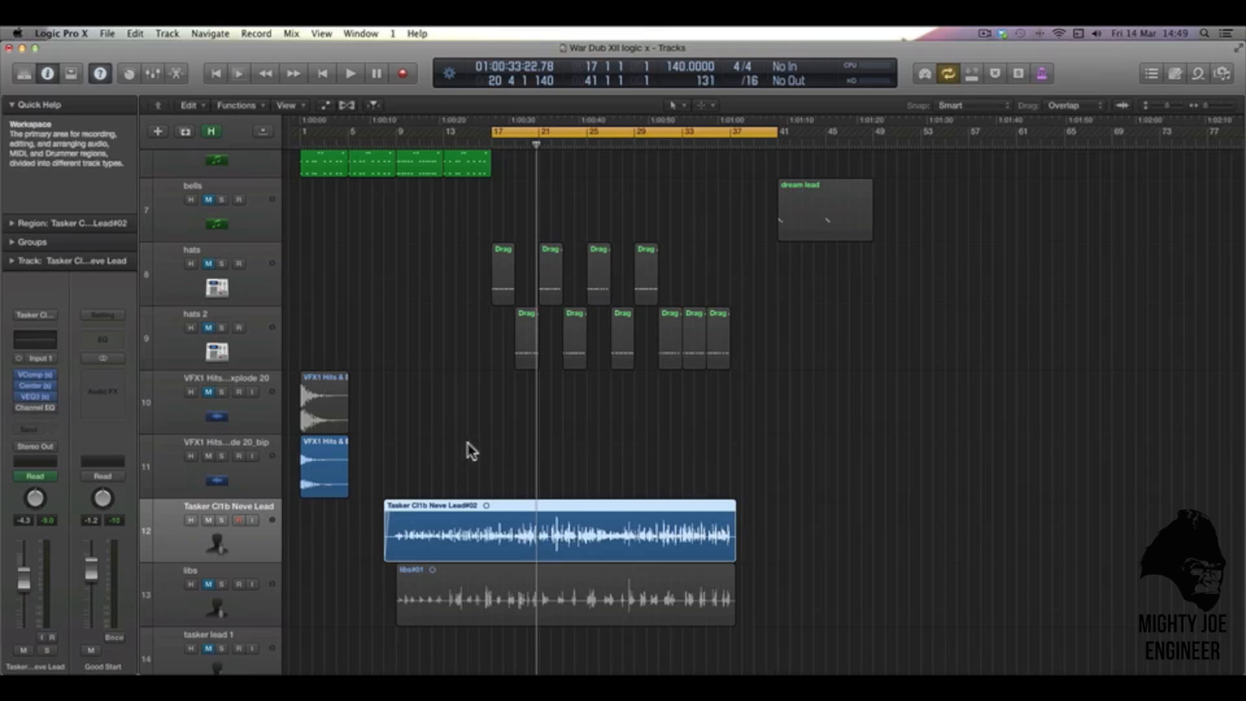
# - Select the libs track to examine its plug-in chain and bypass its Center plug-in
pyautogui.scroll(5, 472, 451)
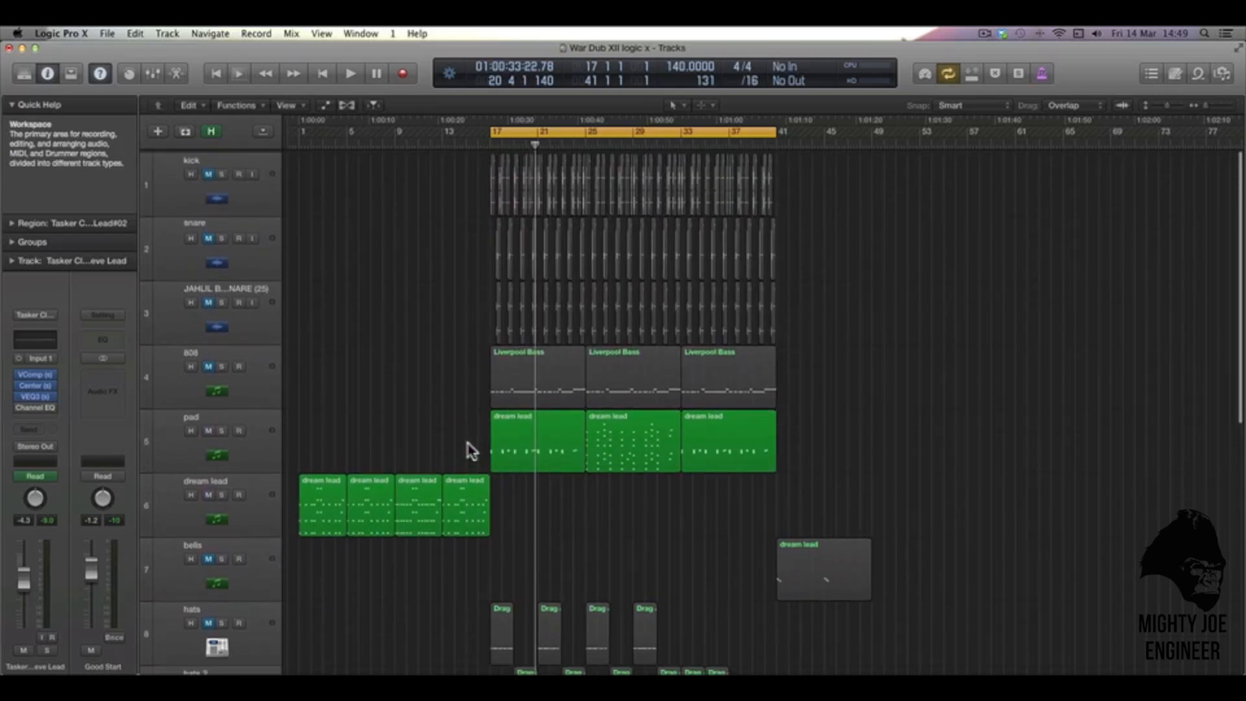
pyautogui.scroll(-7, 471, 451)
pyautogui.click(239, 459)
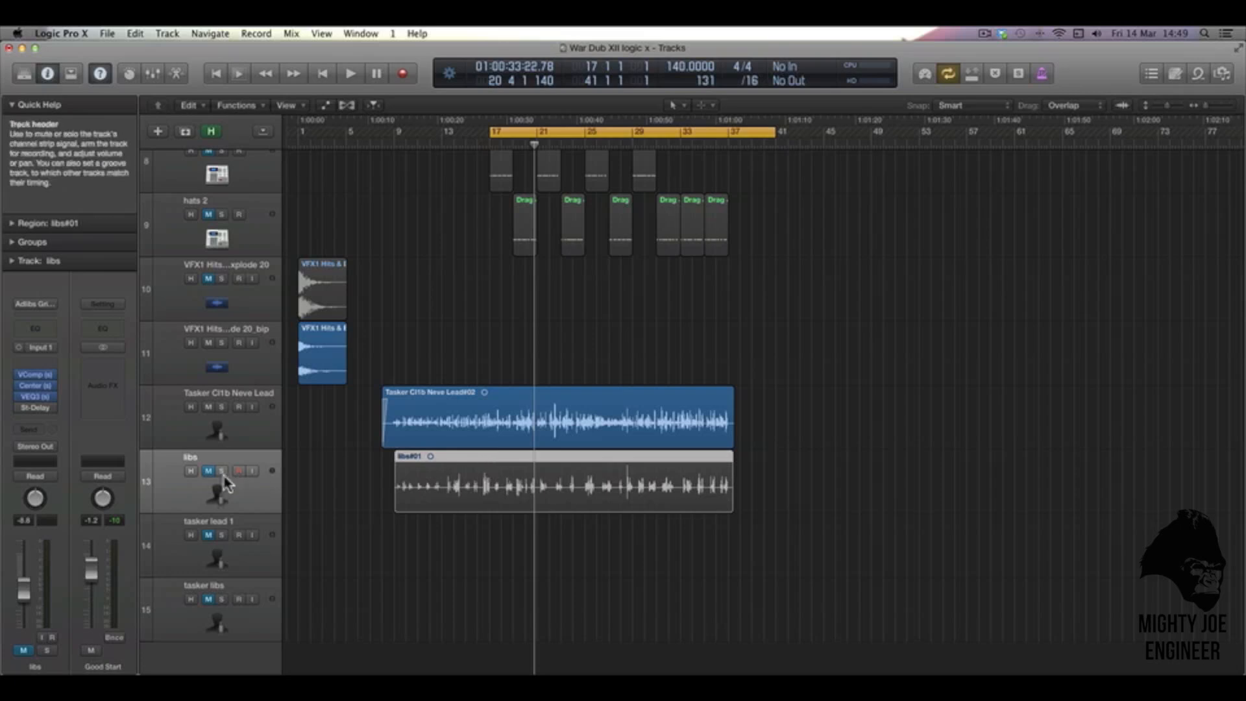
pyautogui.click(239, 470)
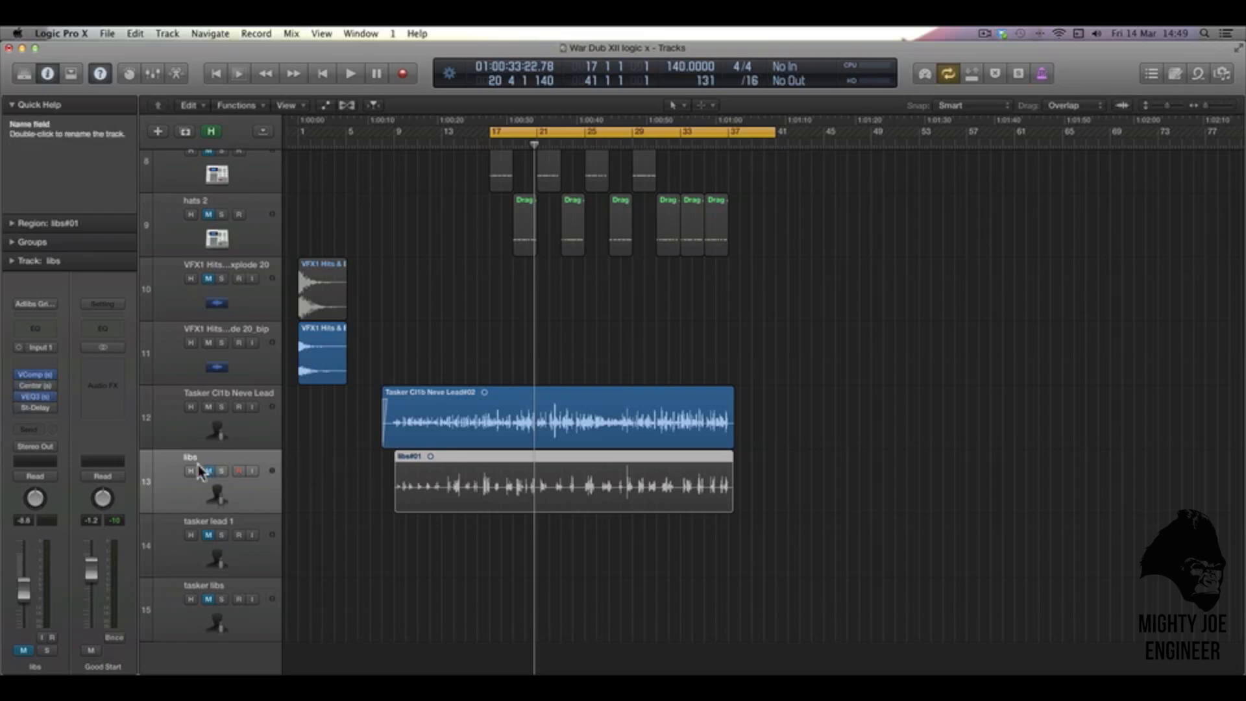
pyautogui.click(239, 470)
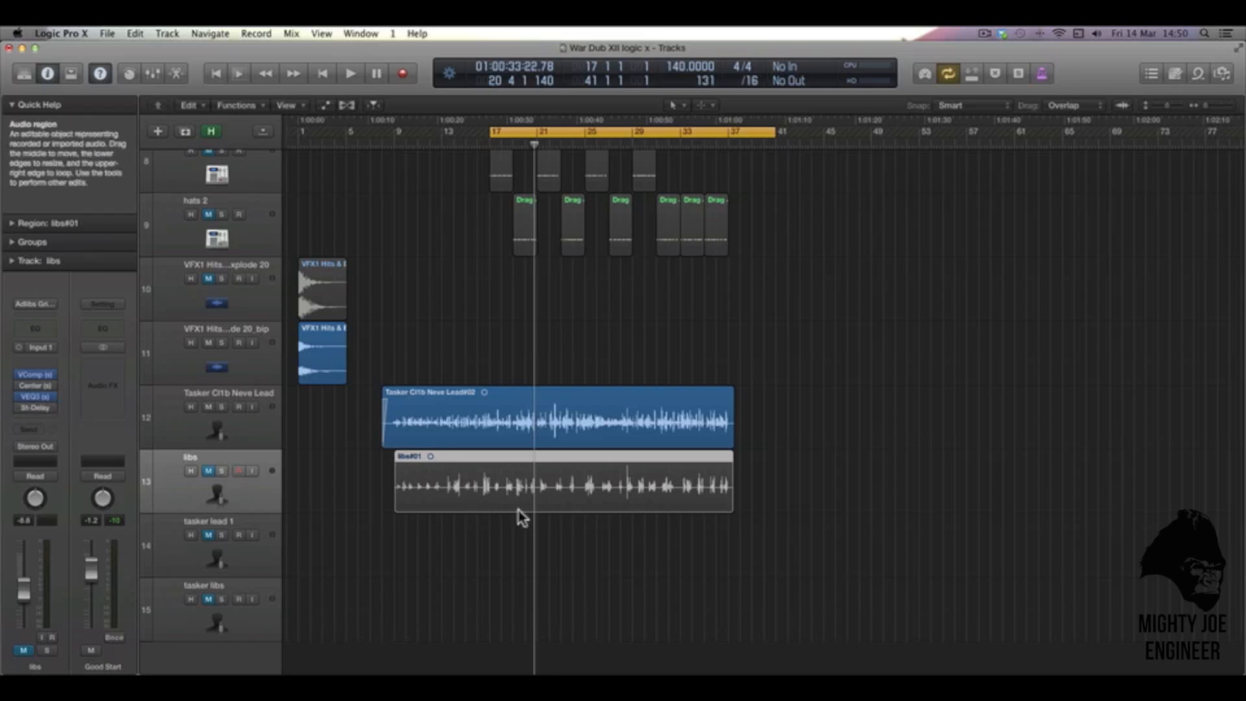
pyautogui.scroll(1, 421, 512)
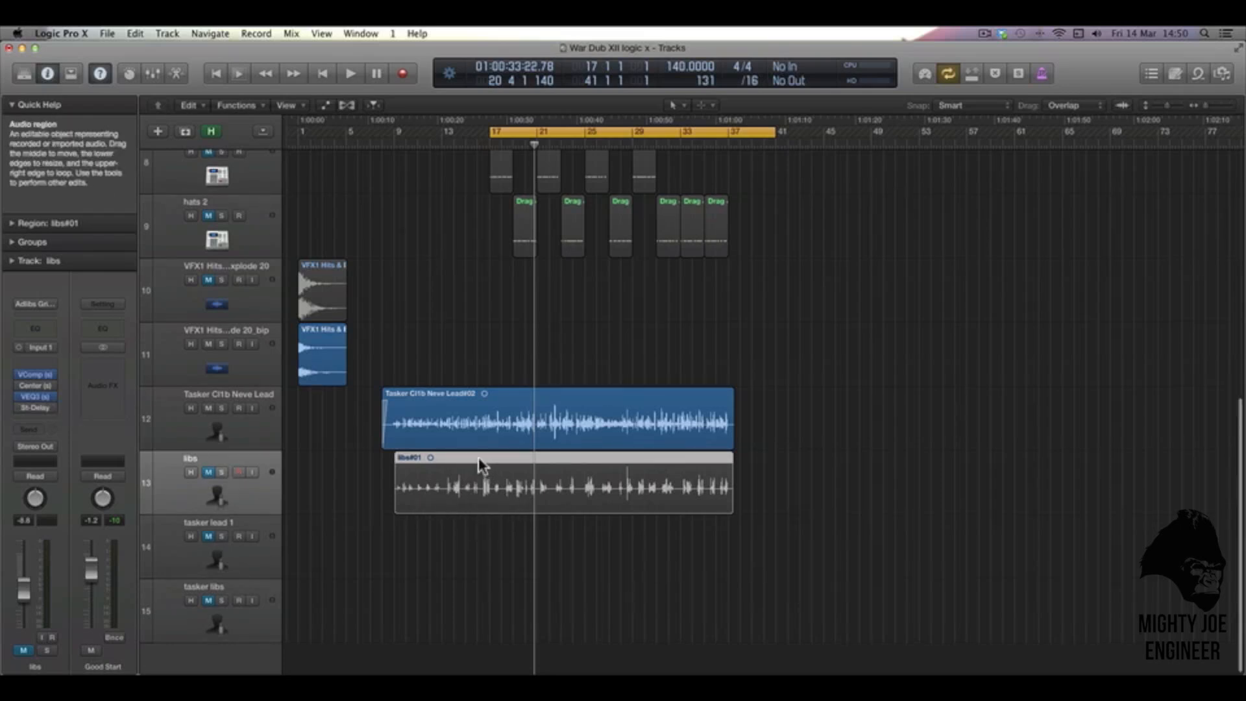